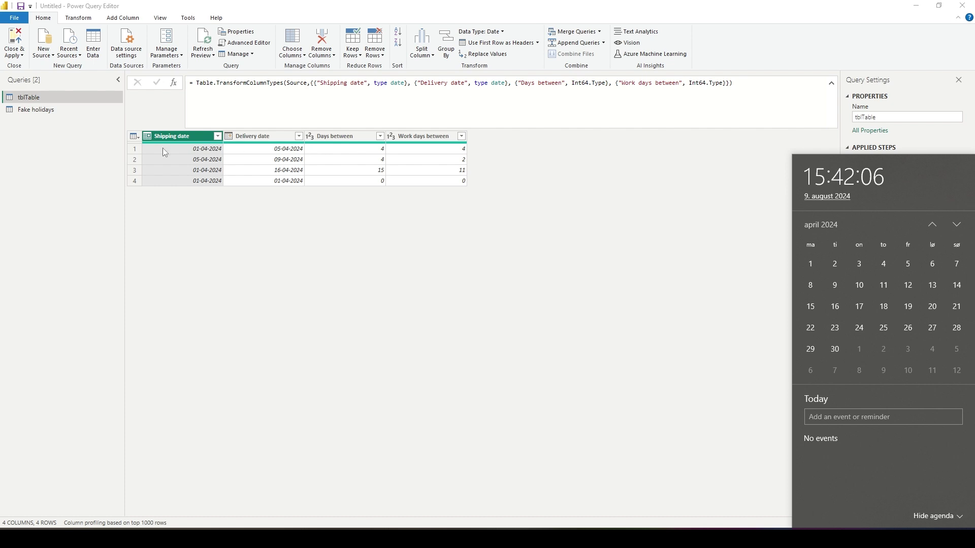
Check the weekdays of 1, 5, 6 and 7 April 2024 in the system calendar.
click(810, 266)
click(909, 267)
click(934, 265)
click(956, 266)
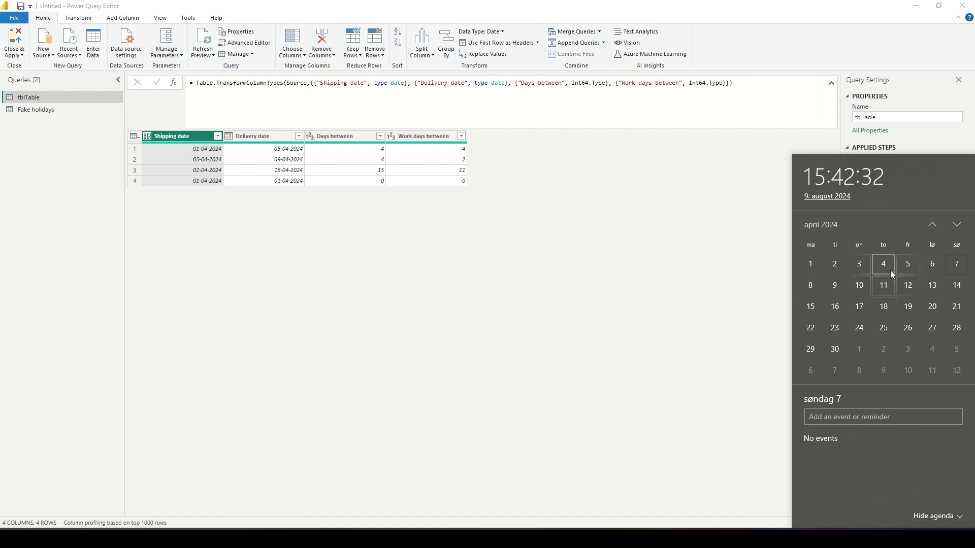
click(907, 263)
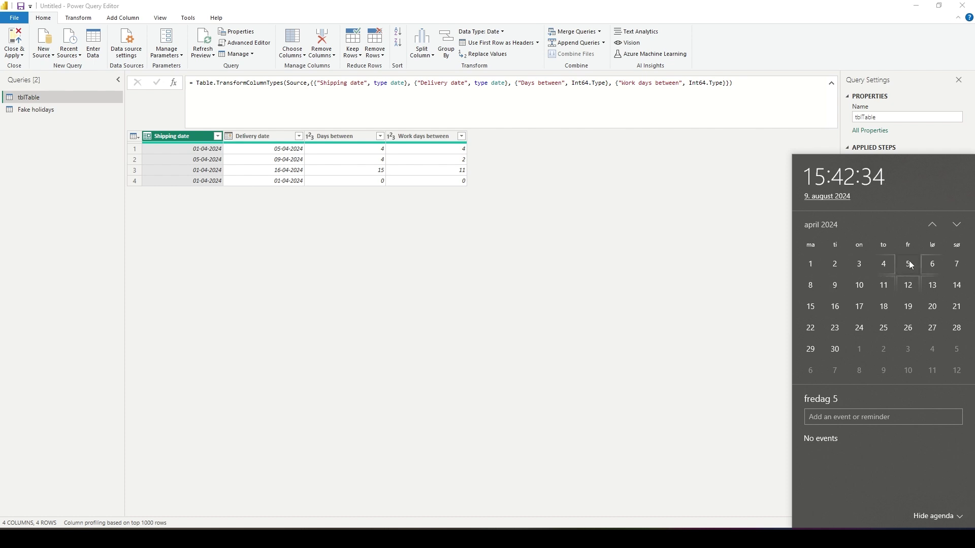
Inspect the two holiday dates in the Fake holidays query and the third row's delivery date in tblTable.
click(31, 109)
click(187, 148)
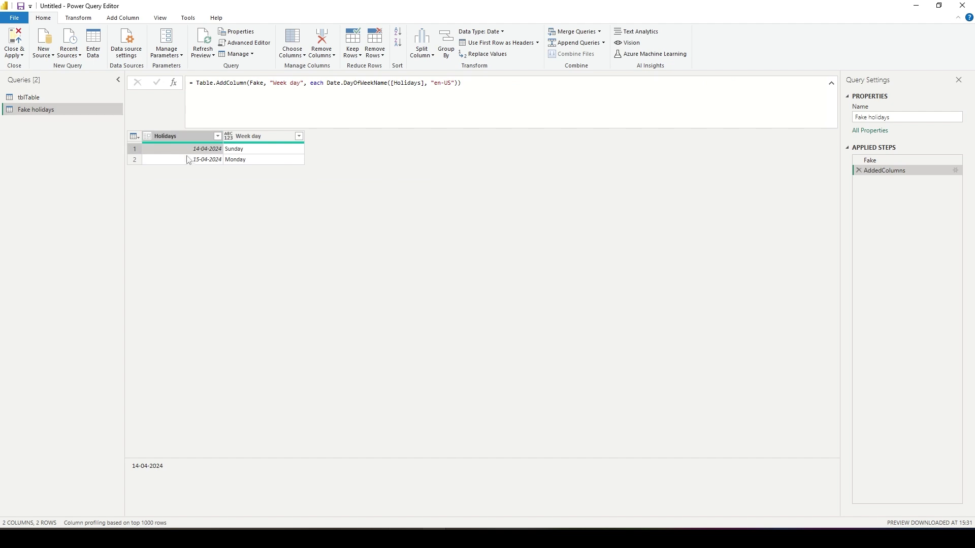
click(185, 160)
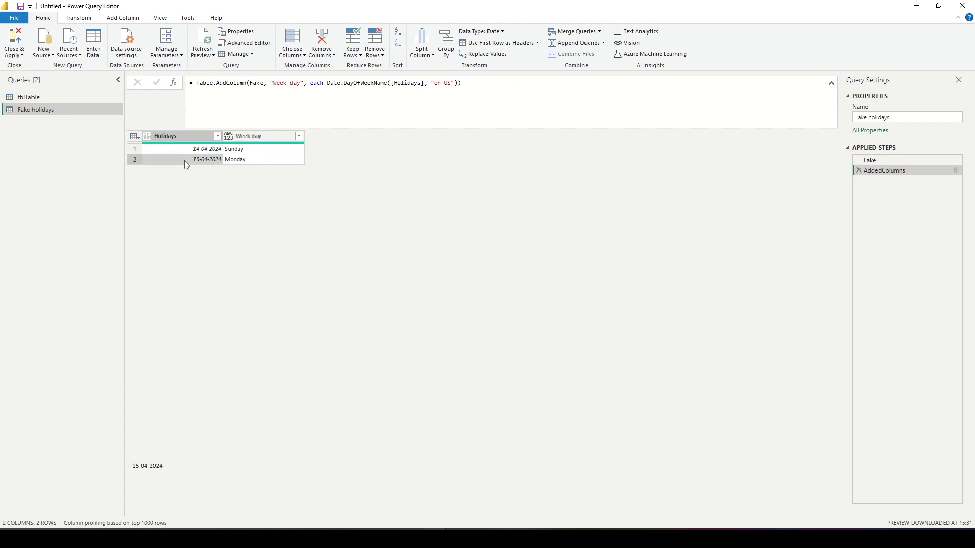
click(51, 97)
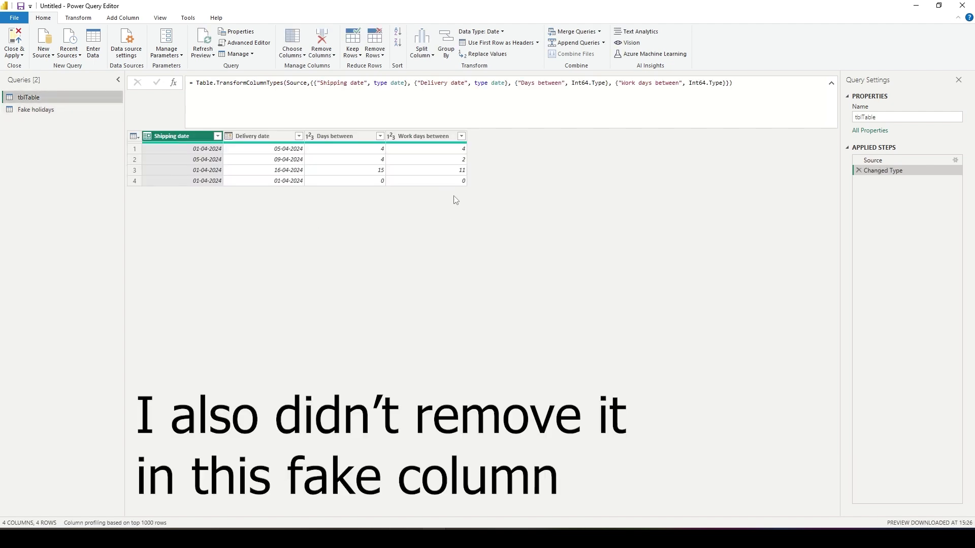
click(266, 170)
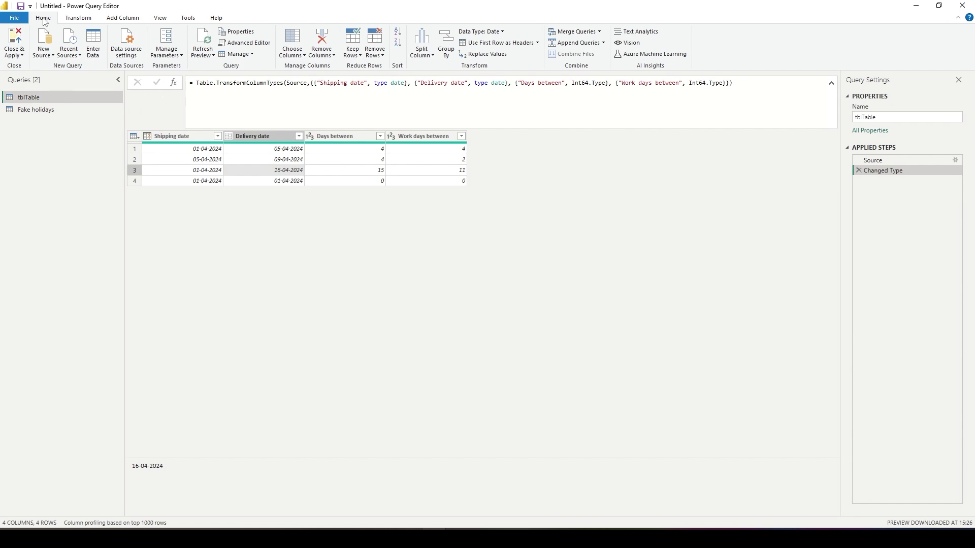
Create a new required parameter named Start date with the type Date.
click(166, 51)
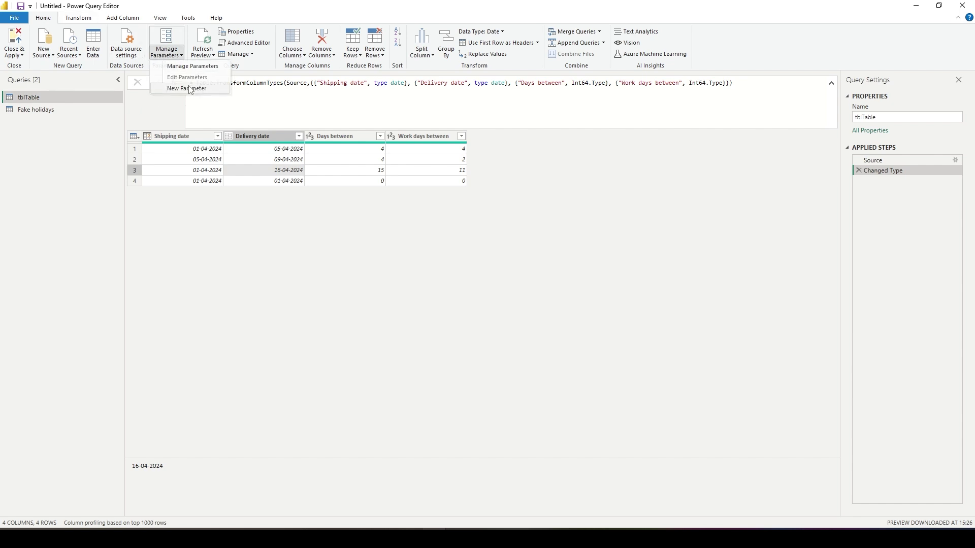
click(188, 89)
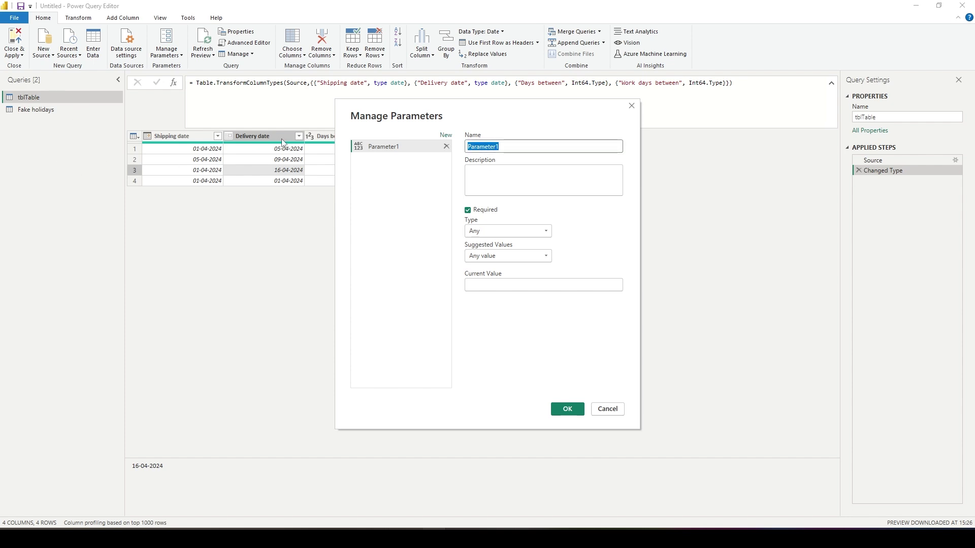
text(Start date)
click(510, 232)
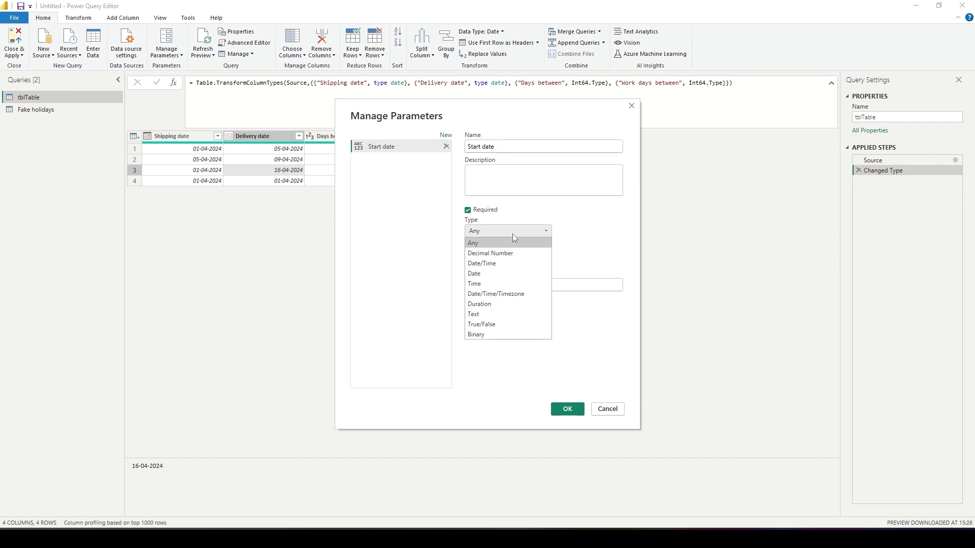
click(506, 281)
Add a Date parameter named End date with current value 16-04-2024, and set Start date's current value to 01-04-2024.
click(445, 135)
text(End date)
click(512, 285)
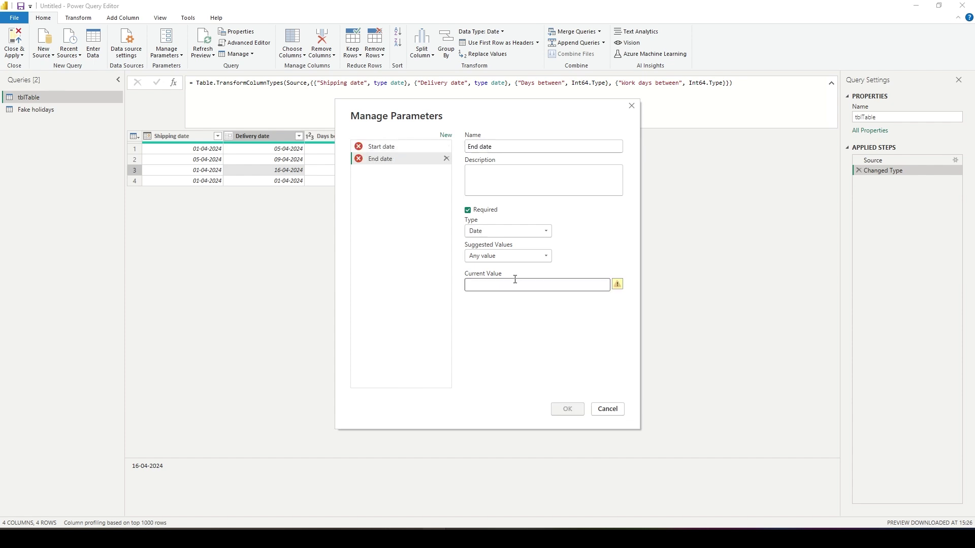
text(16-04-2024)
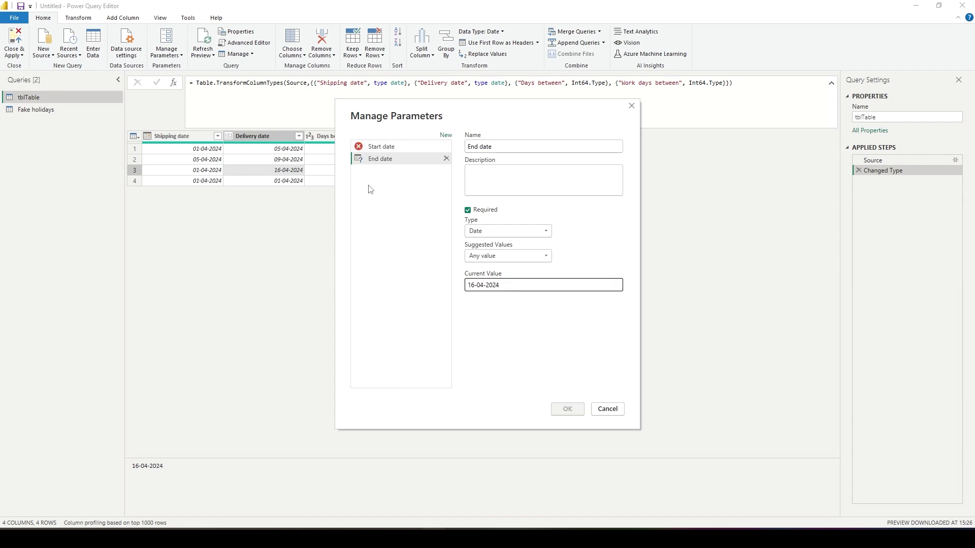
click(381, 147)
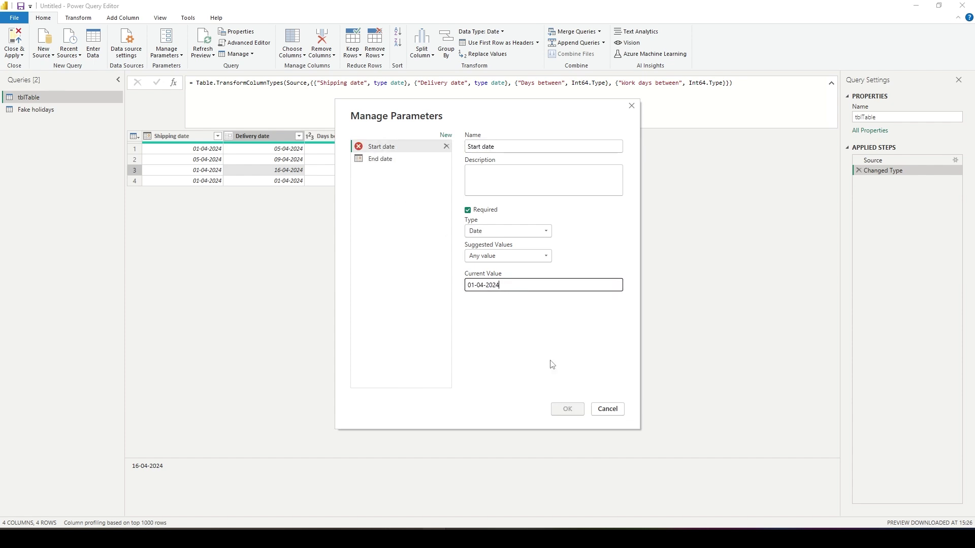
click(567, 409)
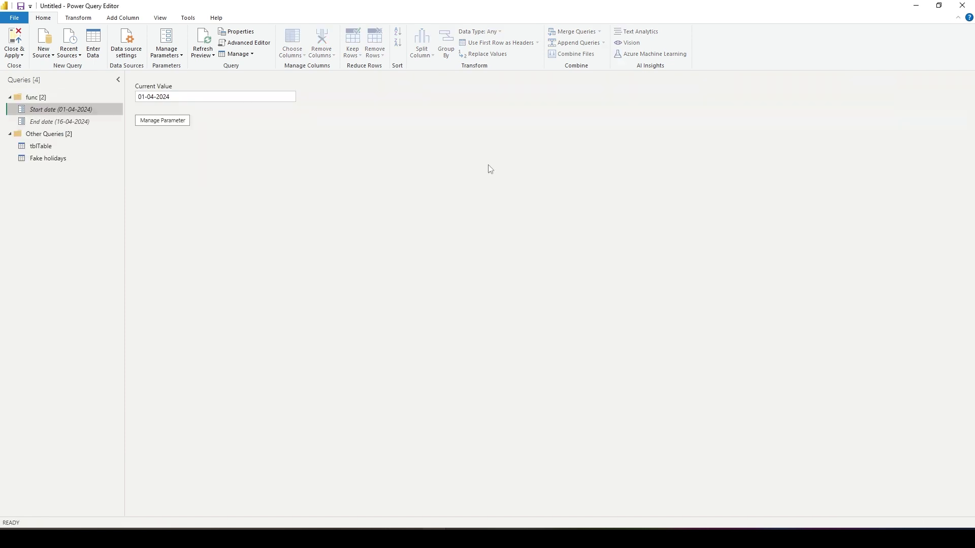
Add a new blank query inside the func group.
click(58, 97)
right_click(58, 97)
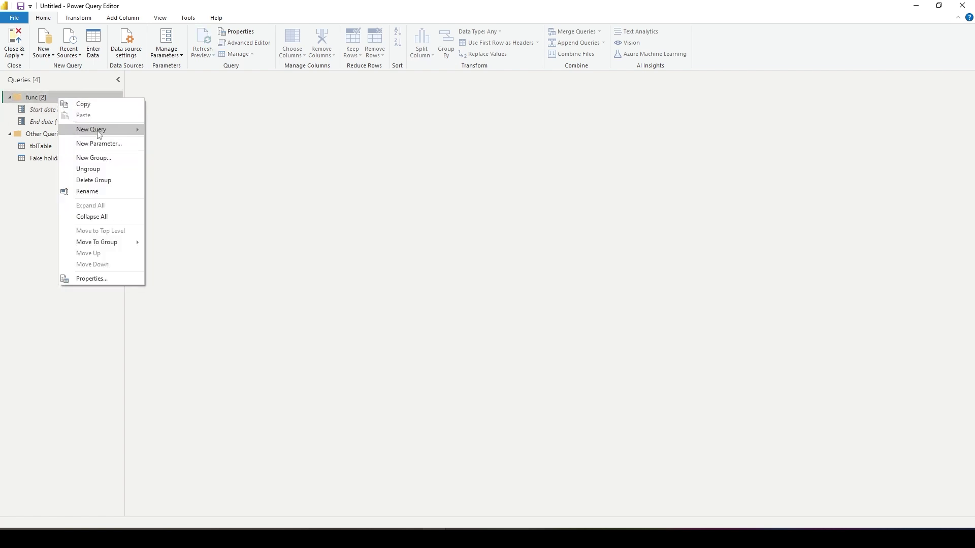
mouse_move(99, 134)
click(182, 196)
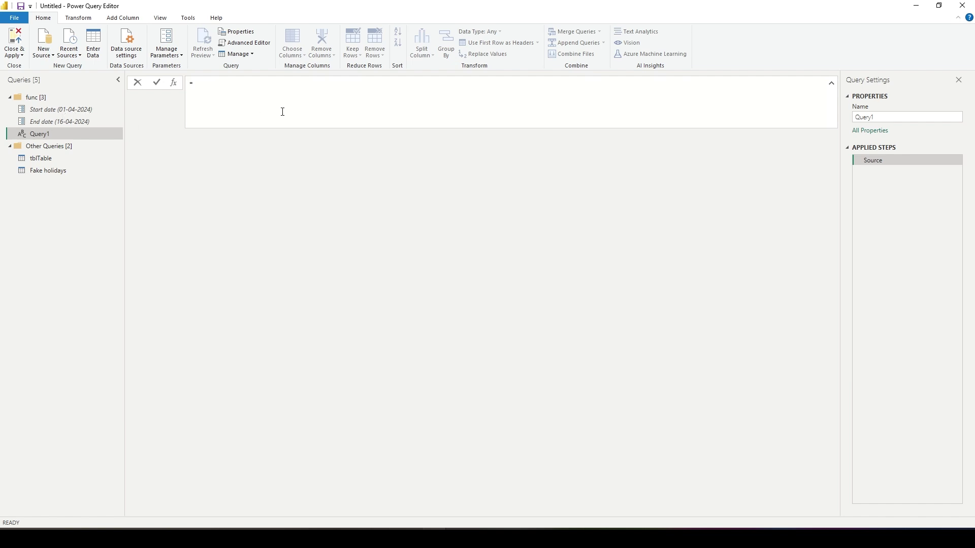
Build a list in the blank query with the formula { Number.From(#"Start date") .. Number.From(#"End date") }.
text({)
key(shift+Return)
text(number.f)
key(Tab)
text((#"Start date"))
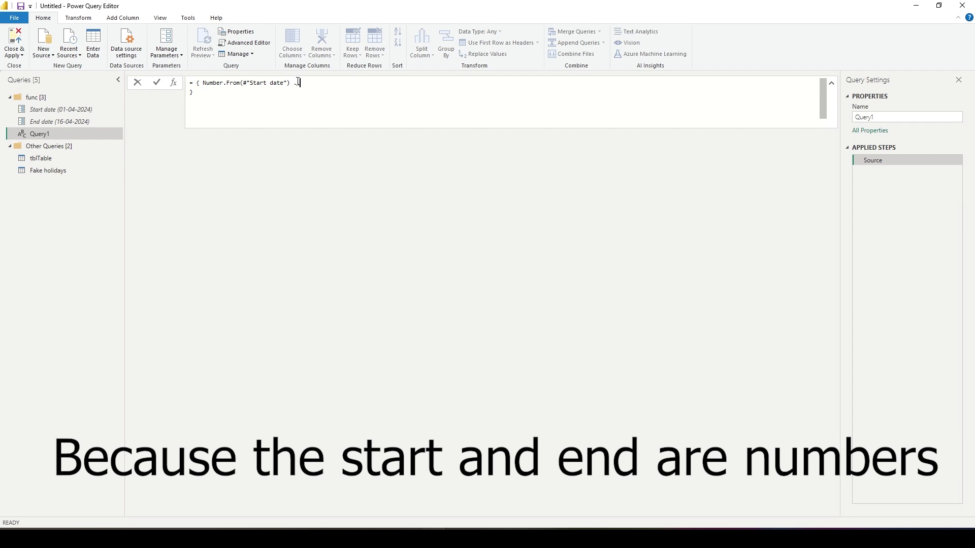
text(Number.From(#"End date"))
key(Return)
Copy the list formula and try the range as { #"Start date" .. #"End date" } without the number conversion.
click(208, 83)
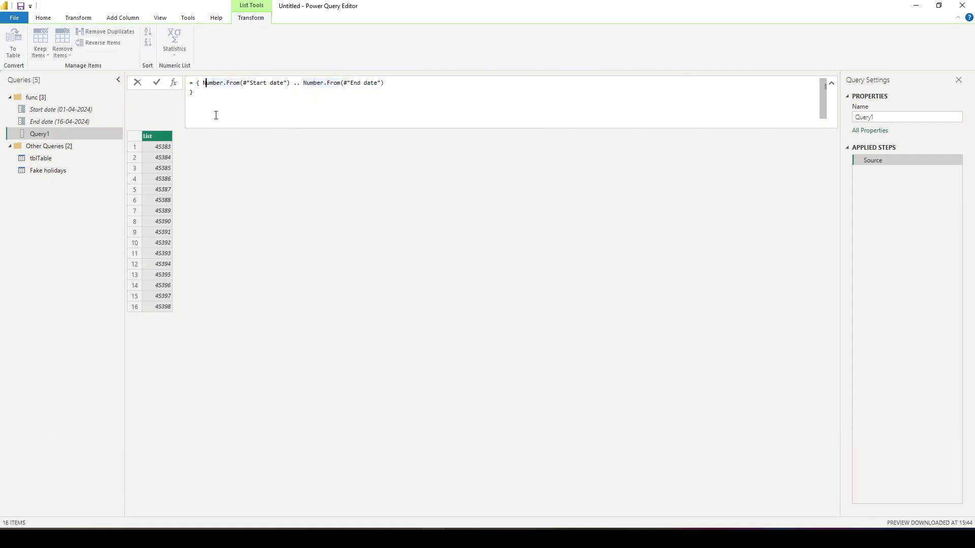
key(ctrl+a)
key(ctrl+c)
click(206, 83)
drag(203, 83, 300, 83)
key(Delete)
key(Delete)
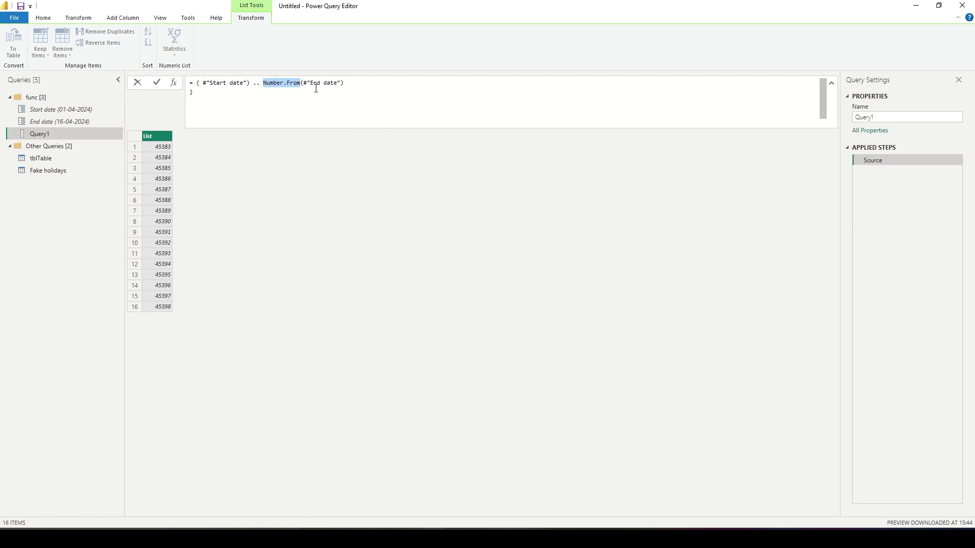
key(Delete)
key(Delete)
key(Return)
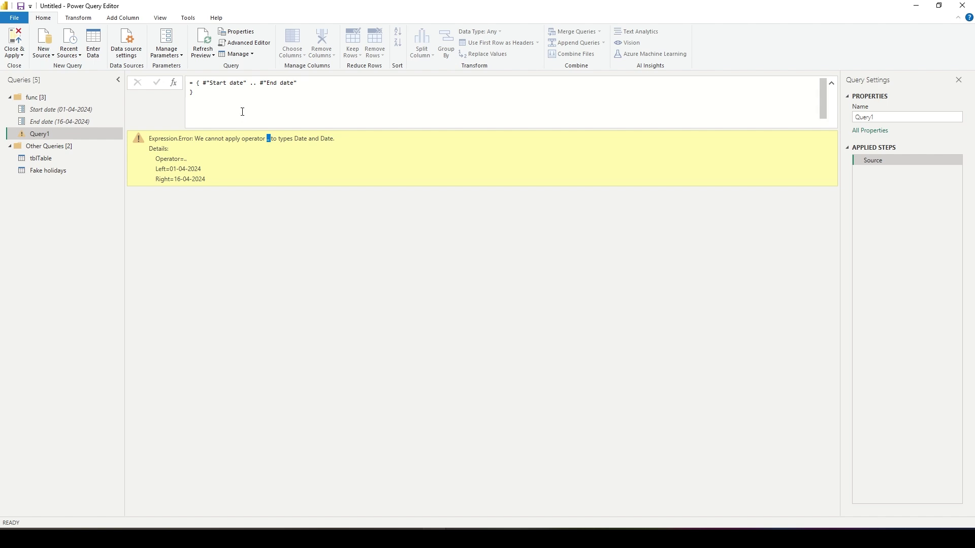
Restore the copied list formula with Number.From around both parameters, keeping only one equals sign.
drag(242, 109, 197, 83)
key(ctrl+v)
key(Return)
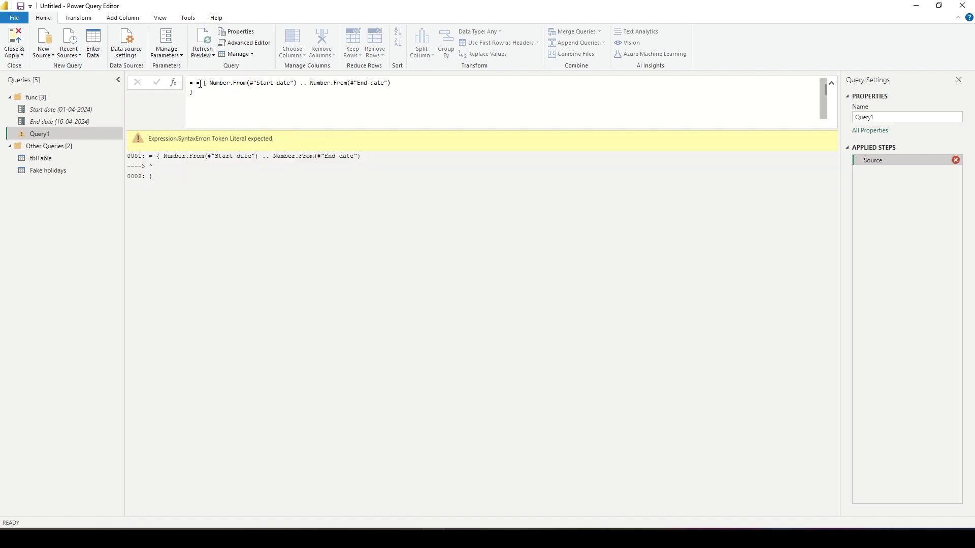
key(BackSpace)
key(Return)
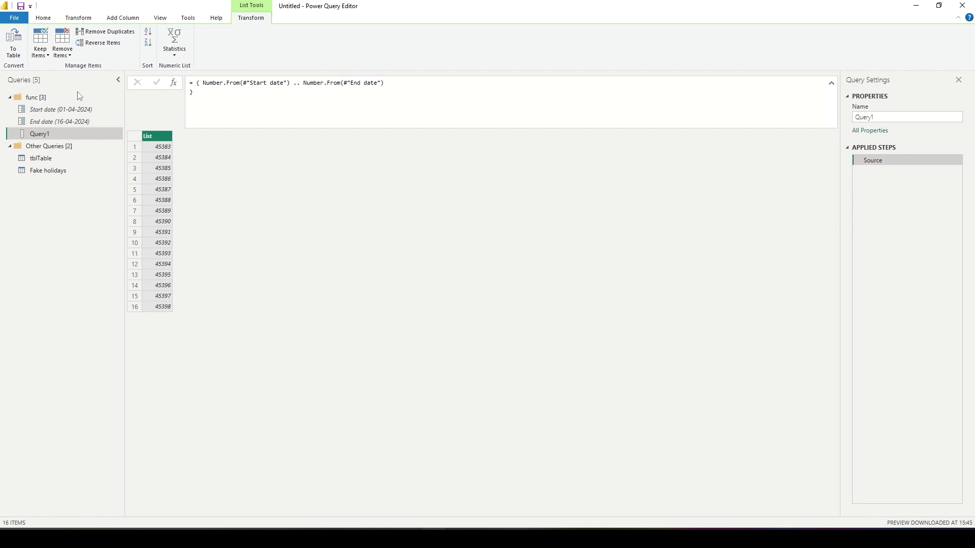
Convert the list to a table without a delimiter and change Column1's data type to Date.
click(13, 42)
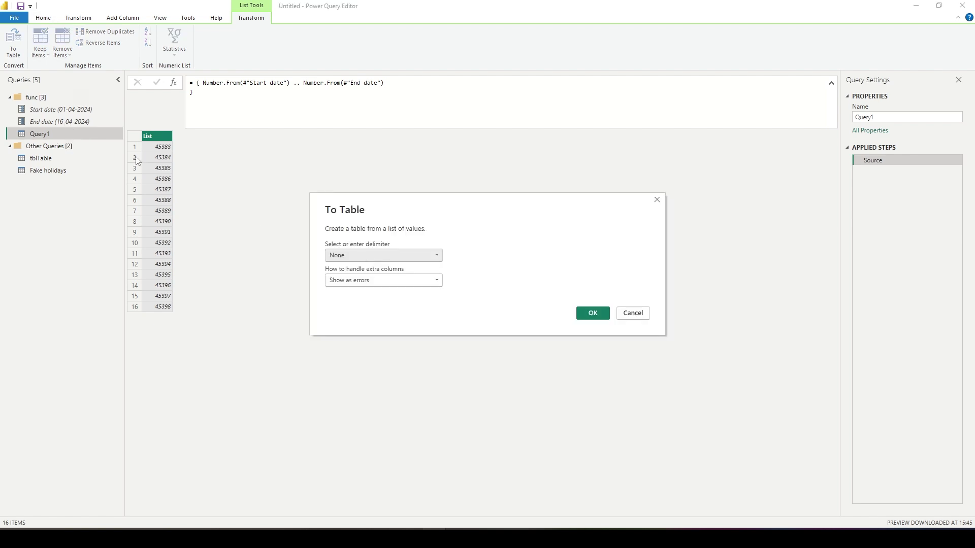
click(592, 313)
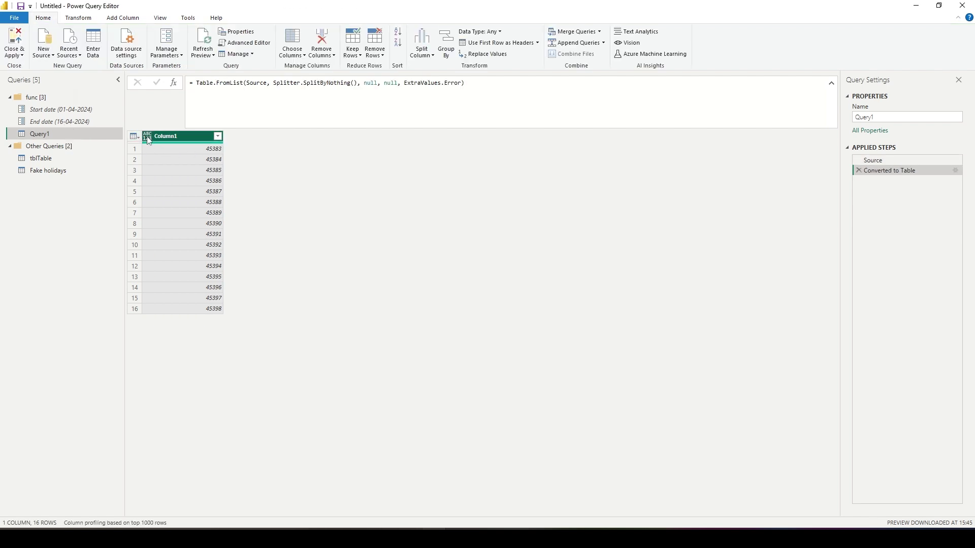
click(148, 138)
click(179, 205)
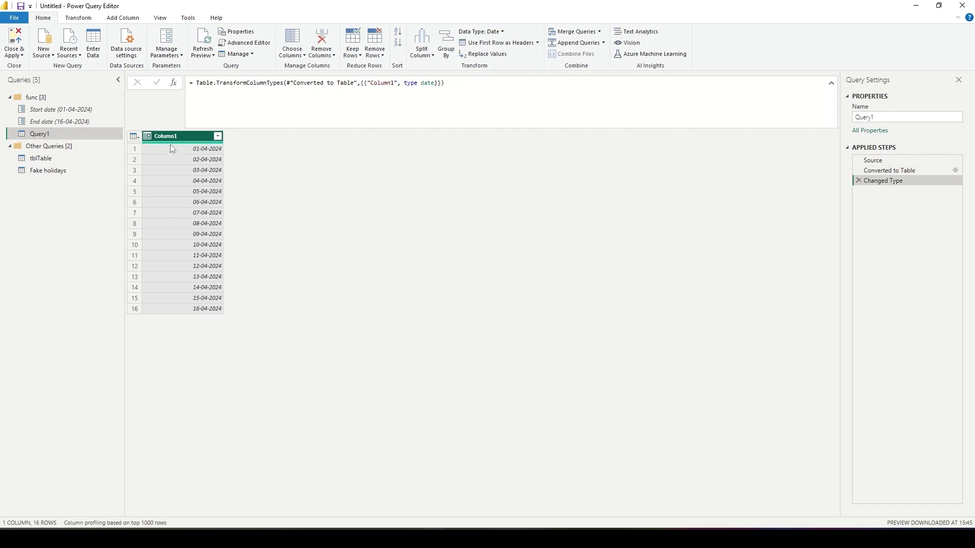
click(172, 149)
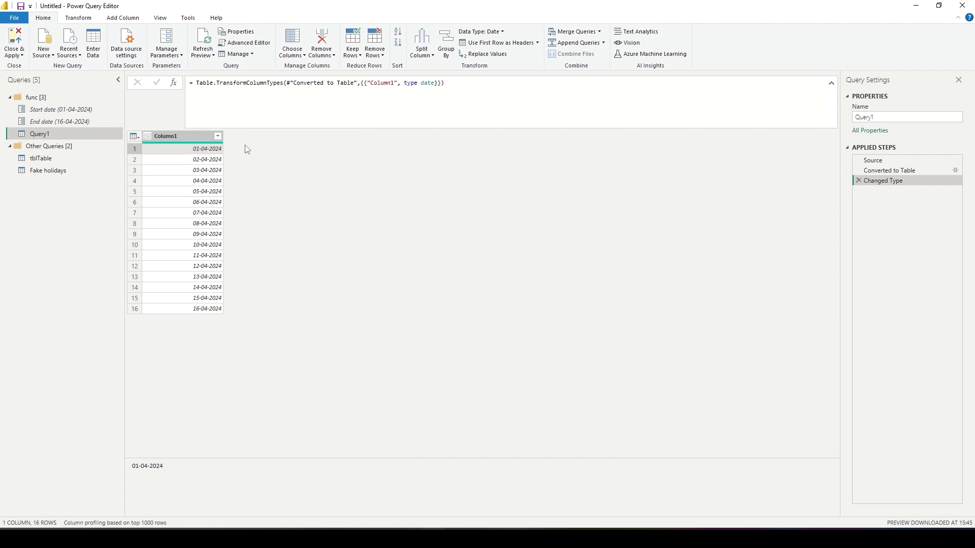
Add a custom column named Weekend with the formula Date.DayOfWeek([Column1]).
click(110, 20)
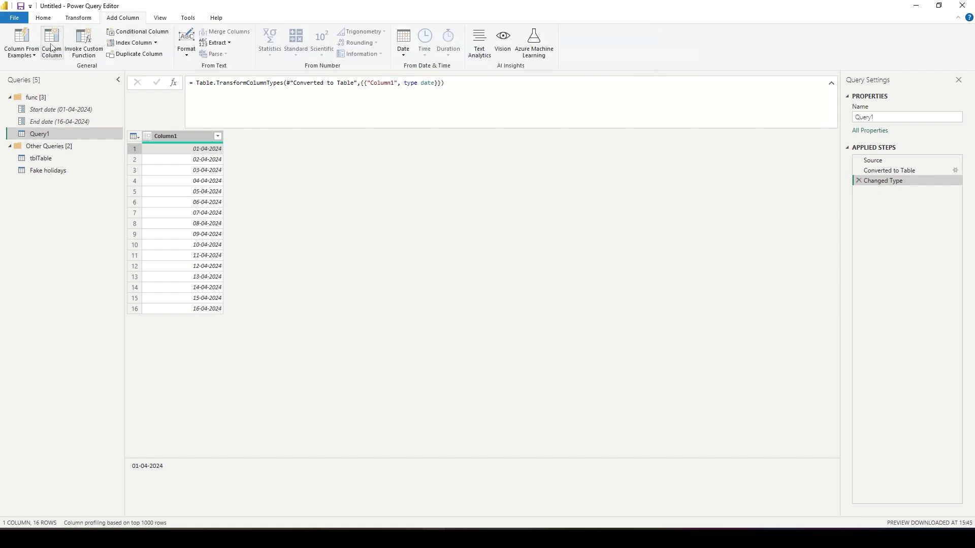
click(52, 48)
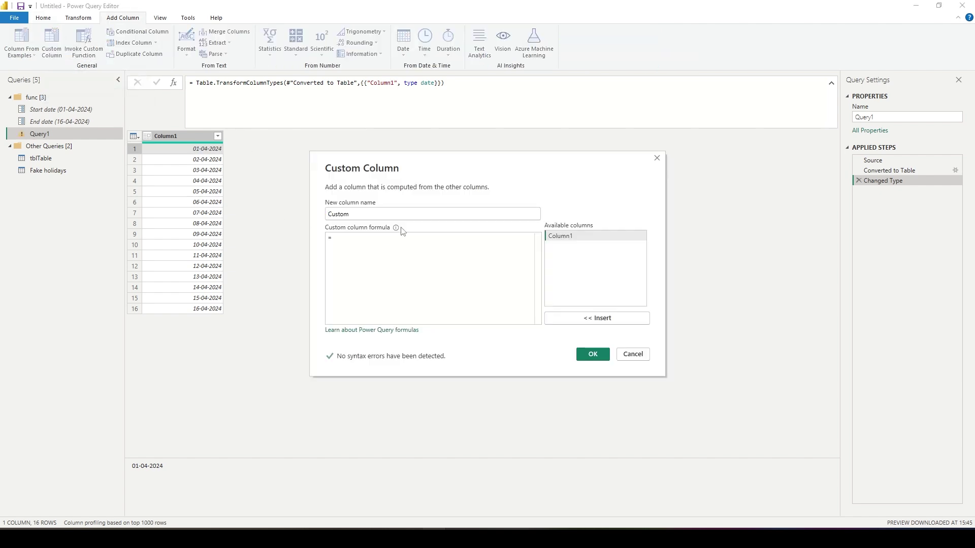
text(Weekend)
click(384, 286)
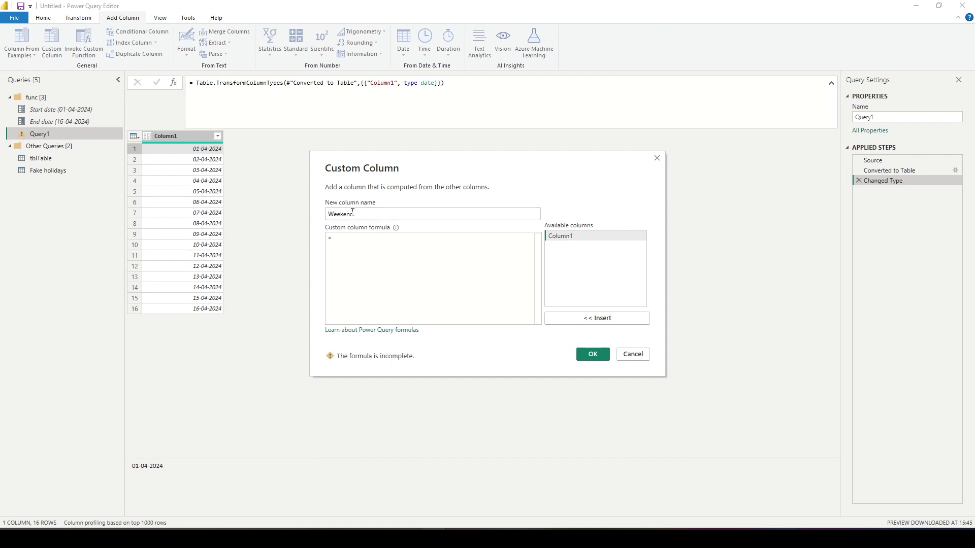
text(dayof)
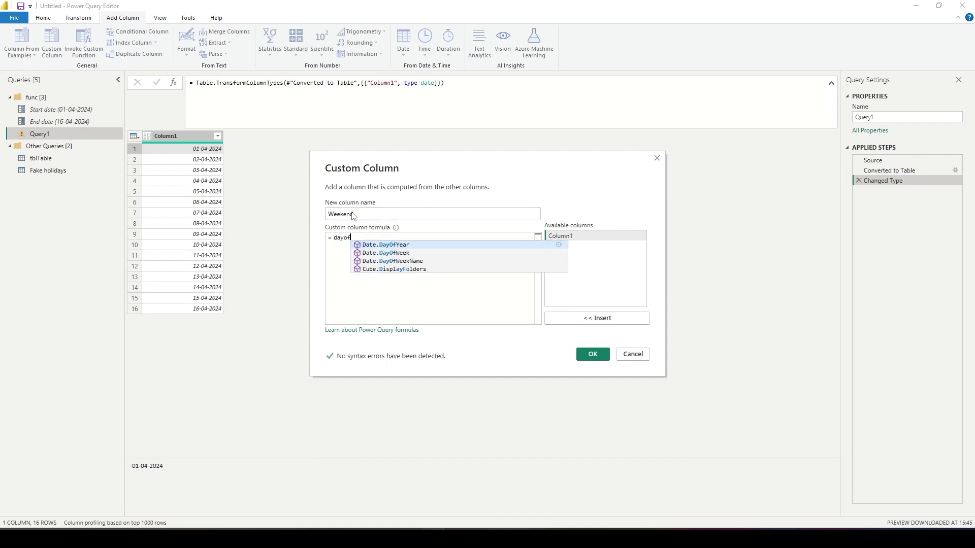
key(Down)
key(Tab)
text(()
double_click(561, 236)
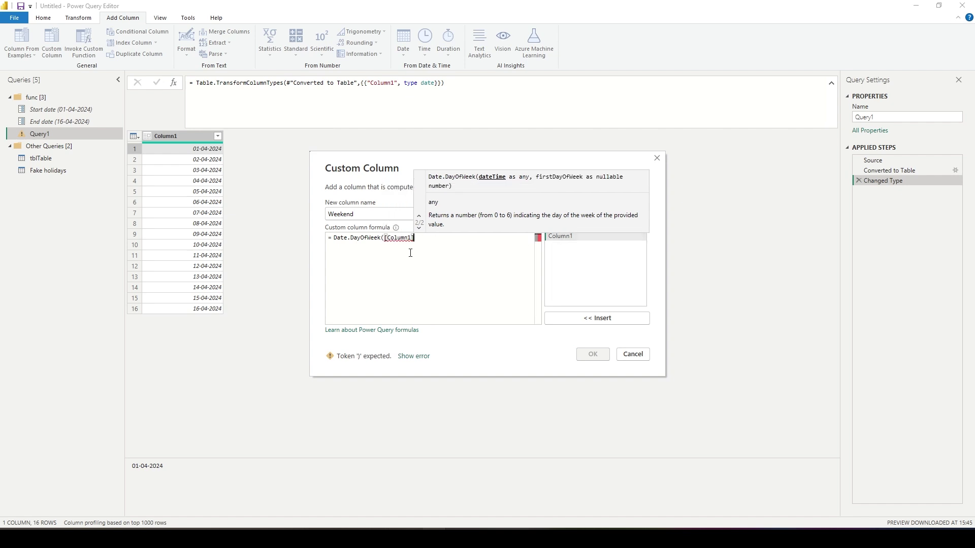
text())
key(Return)
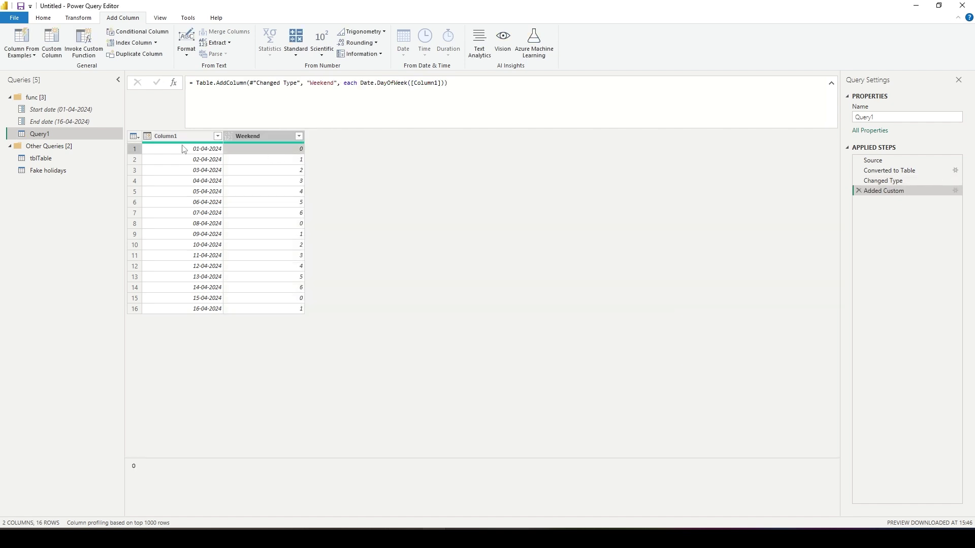
Filter the Weekend column to exclude the values 5 and 6.
click(184, 149)
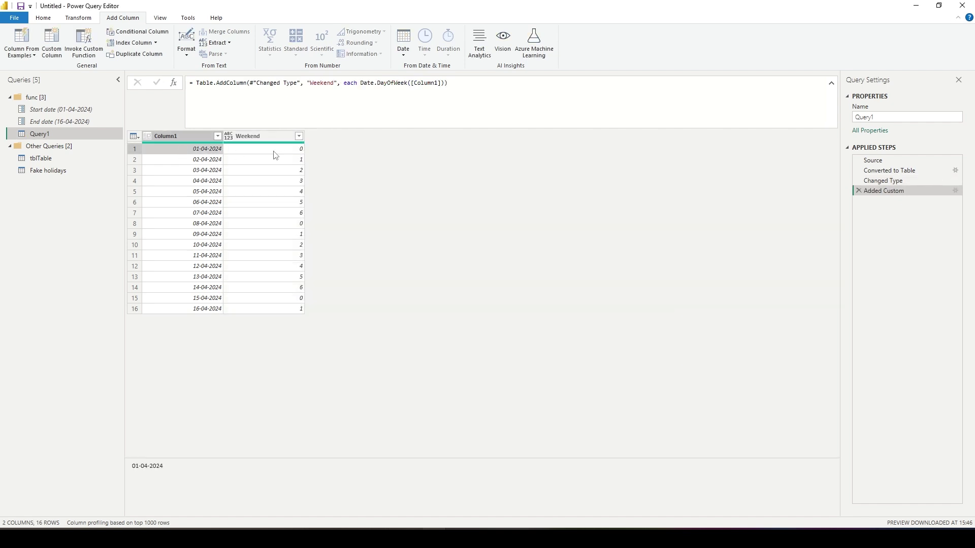
click(288, 212)
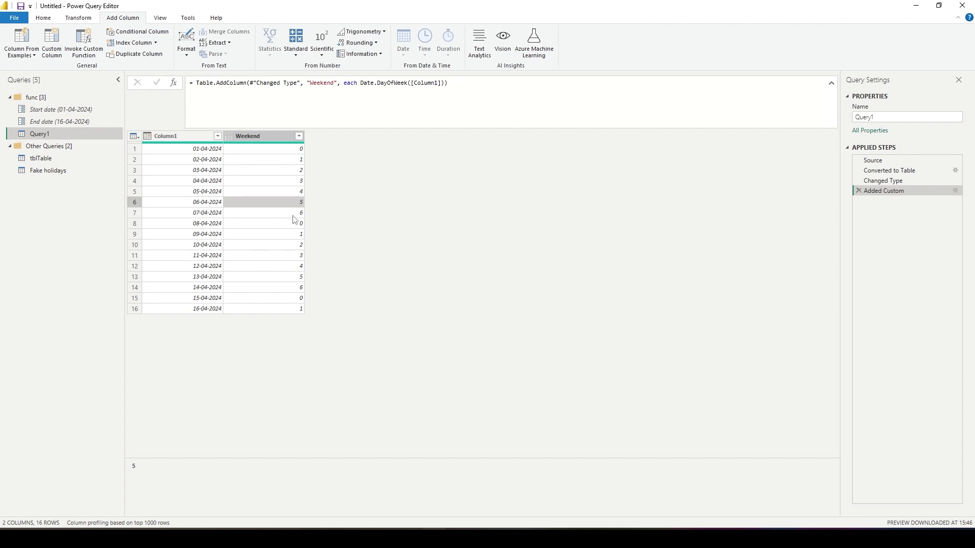
click(300, 136)
click(156, 303)
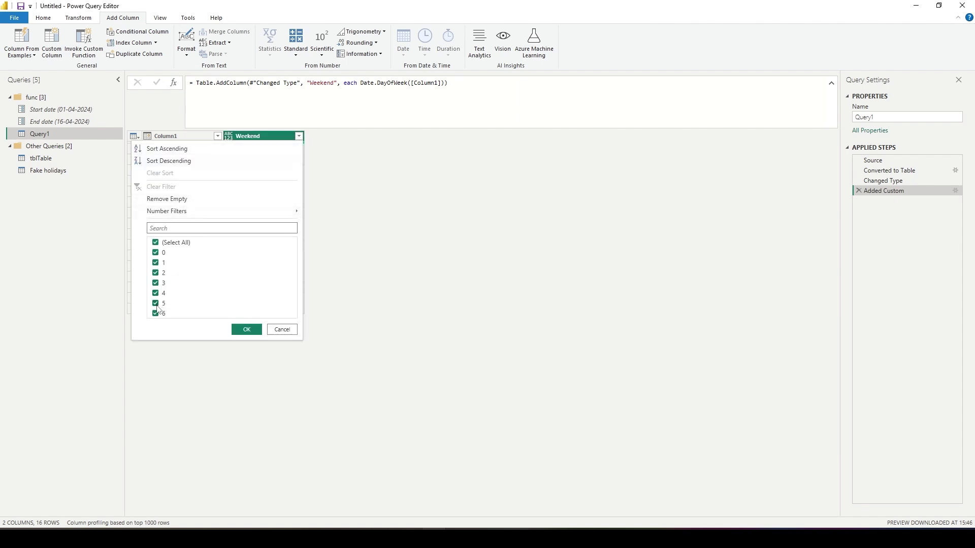
click(156, 314)
click(247, 330)
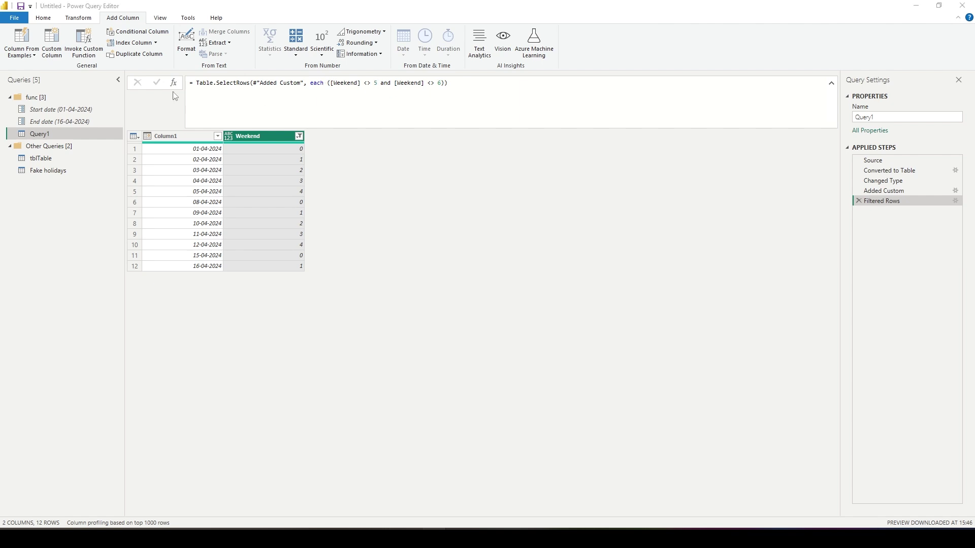
Count the rows of the filtered table and add a custom step with the formula #"Counted Rows" -1.
click(78, 18)
click(81, 54)
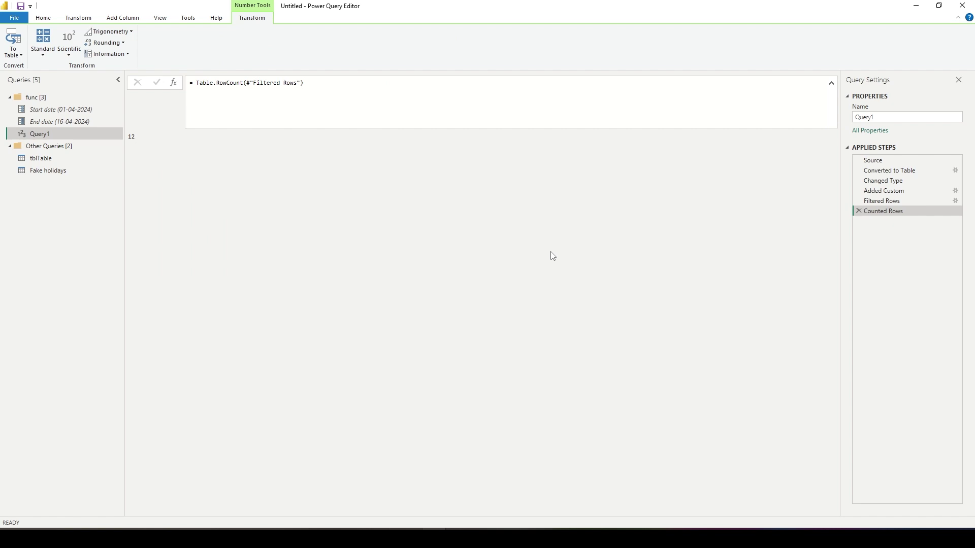
click(173, 83)
click(277, 94)
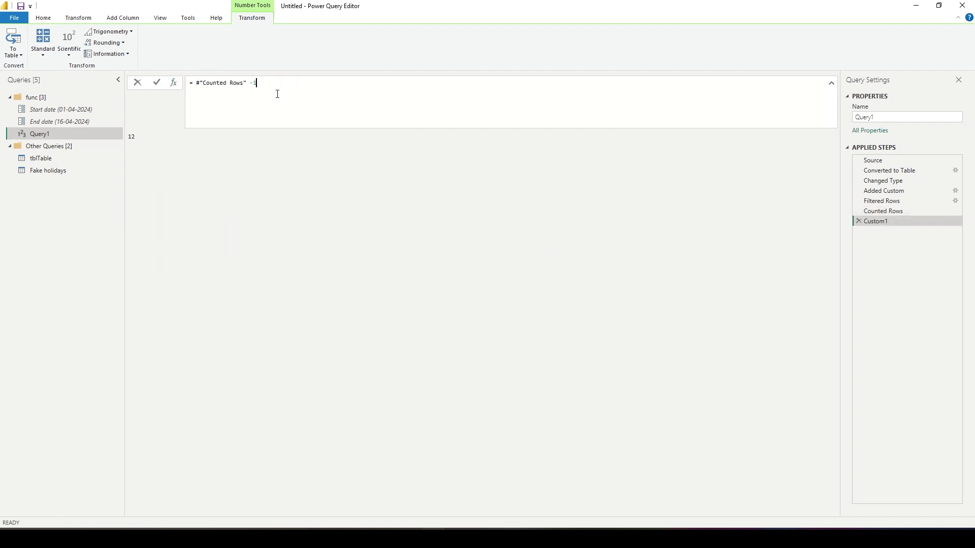
key(Return)
Give the Custom1 step the description "I want to ignore the delivery day".
right_click(886, 221)
click(909, 357)
click(483, 272)
text(I want to ignore the delivery day)
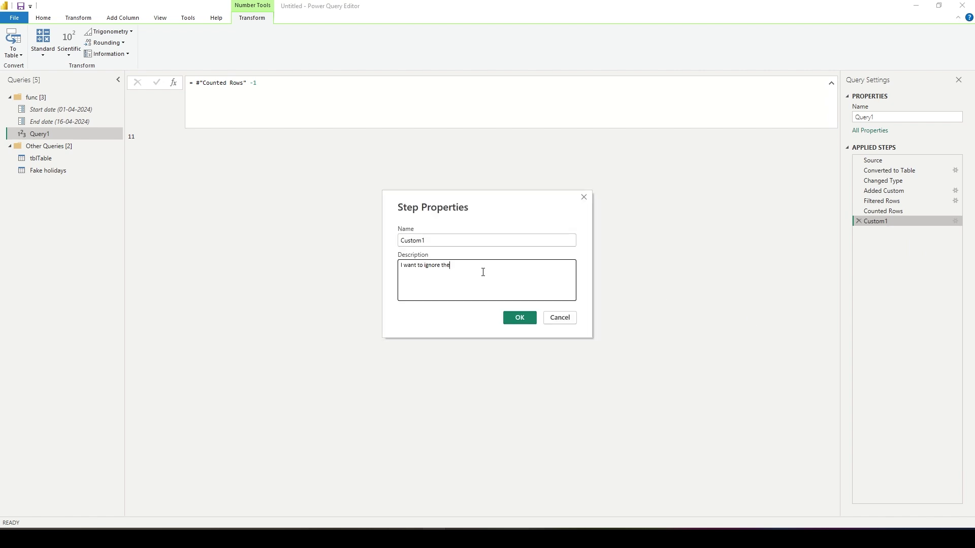
click(519, 317)
Check both date parameters and the Changed Type step, and create a function named funcDateDiffNoWeekend from Query1.
click(48, 110)
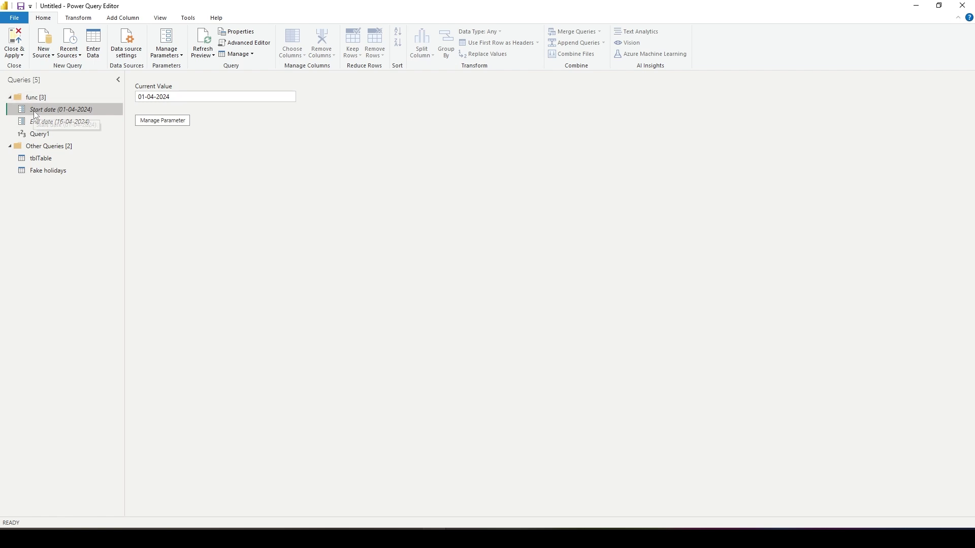
click(48, 123)
click(51, 134)
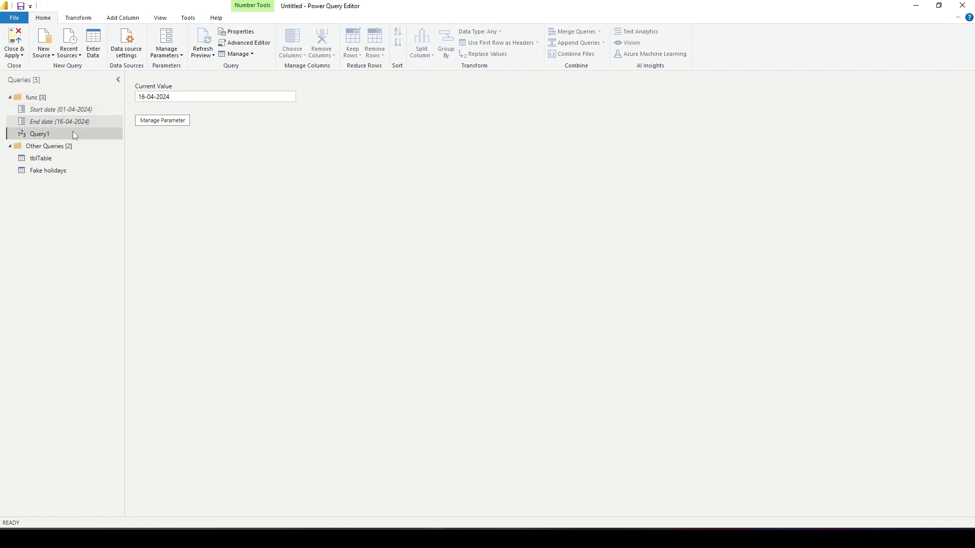
click(897, 181)
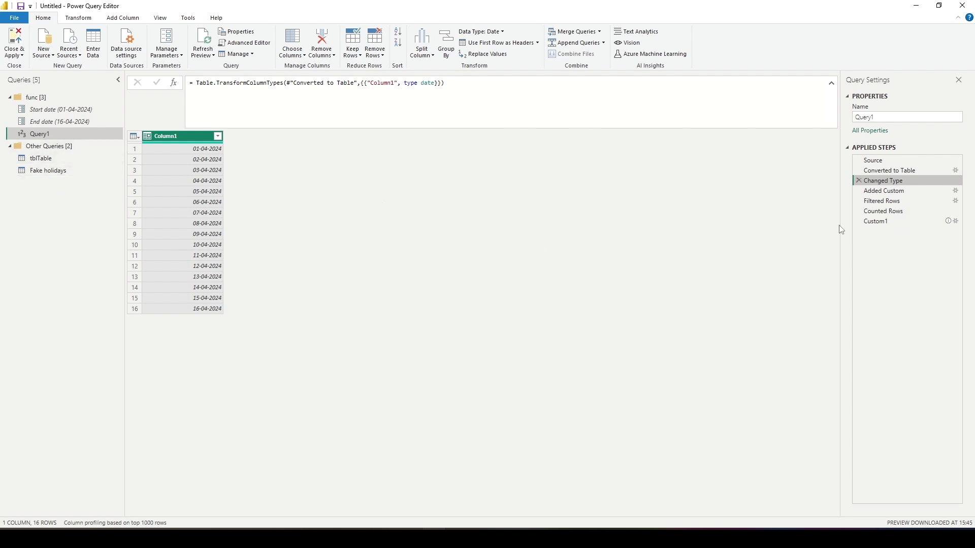
right_click(71, 134)
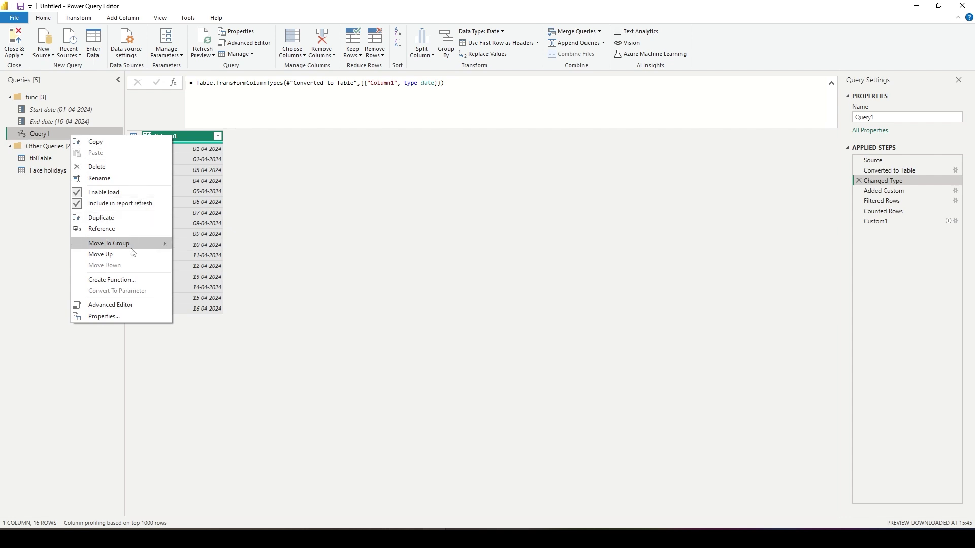
click(113, 280)
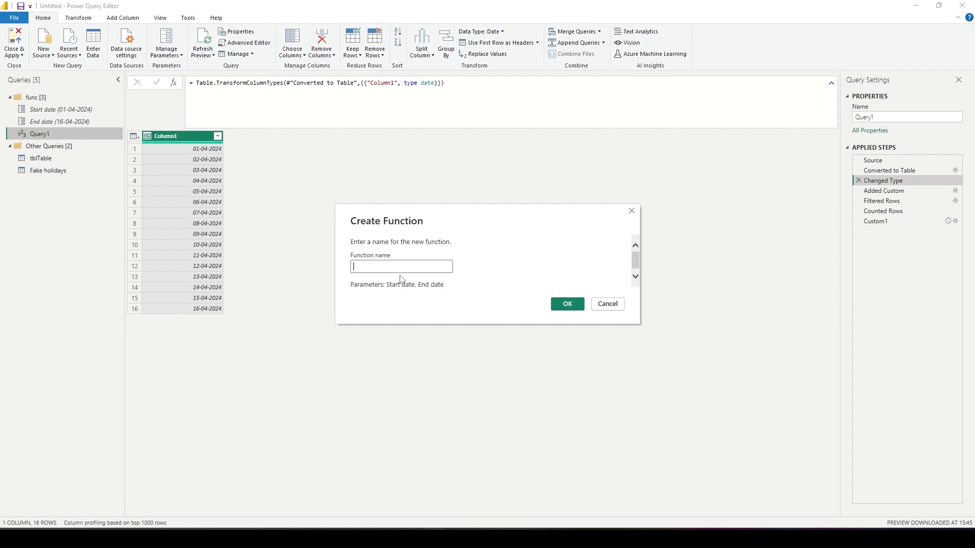
text(funcDateDiffNoWeekend)
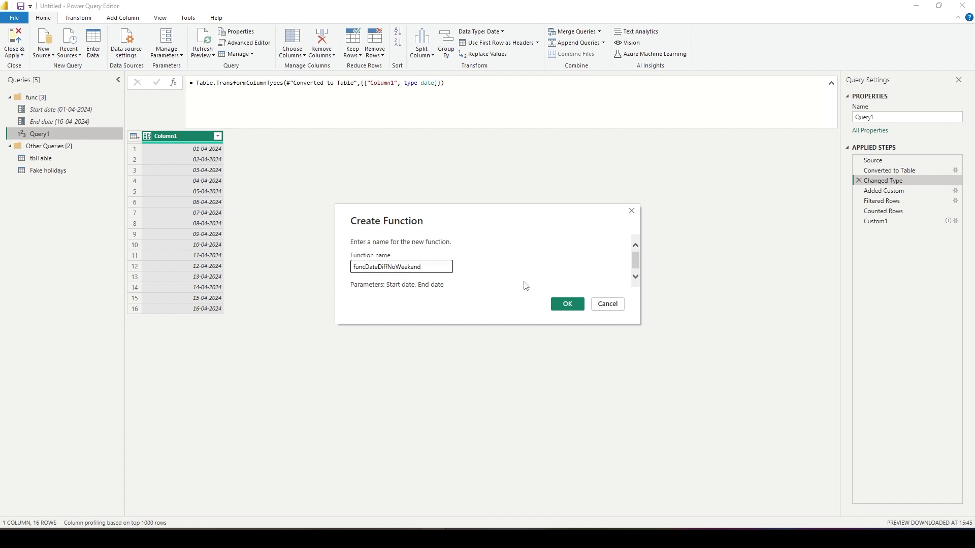
click(573, 304)
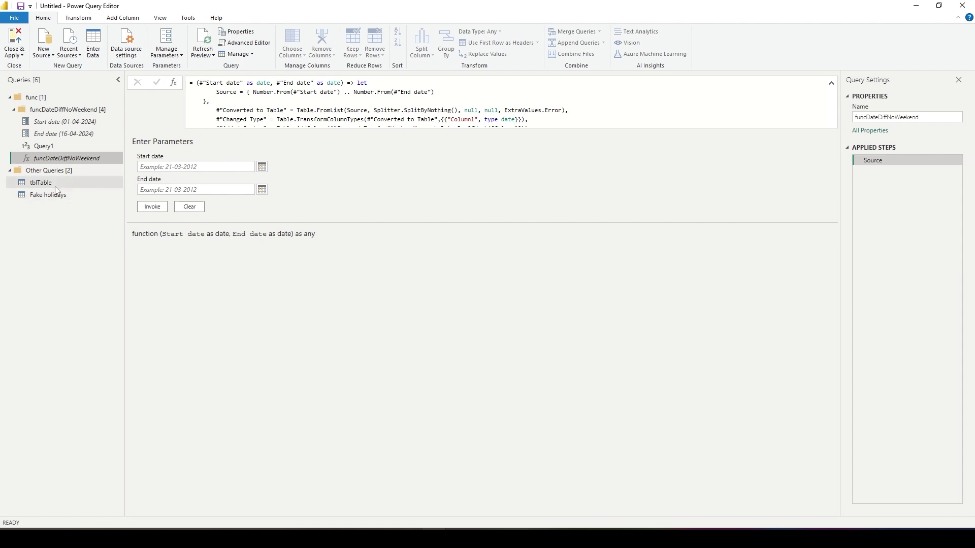
In tblTable, invoke funcDateDiffNoWeekend as a new column with Shipping date as start date and Delivery date as end date.
click(89, 182)
click(125, 18)
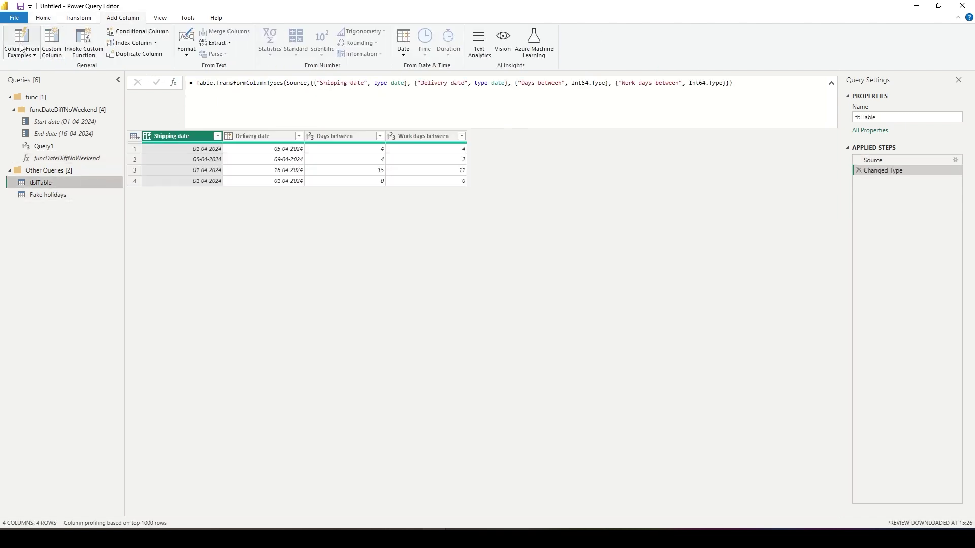
click(383, 276)
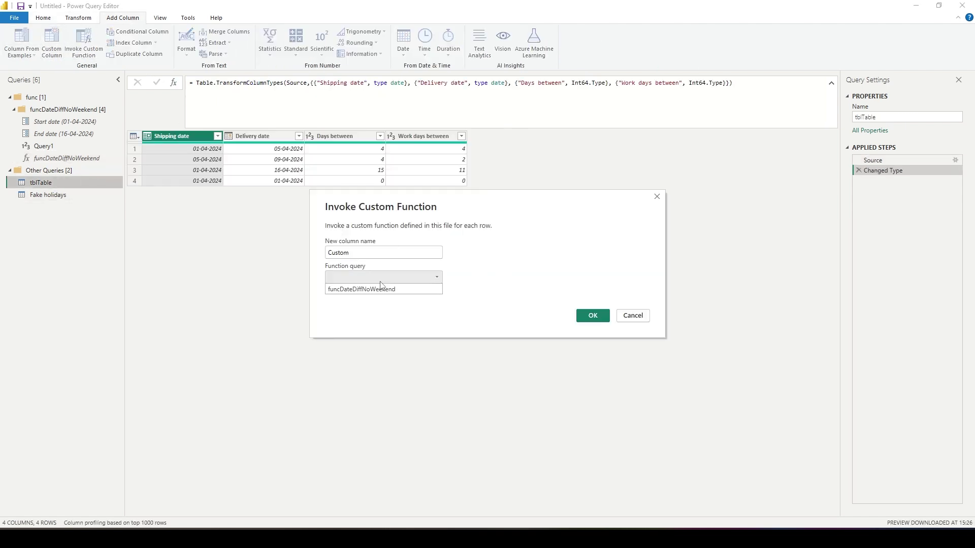
click(378, 289)
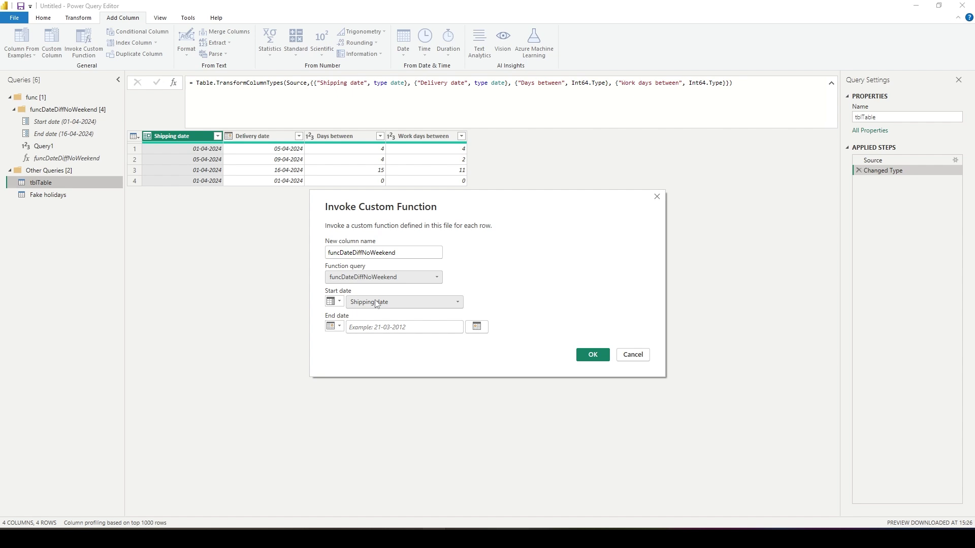
click(339, 326)
click(359, 348)
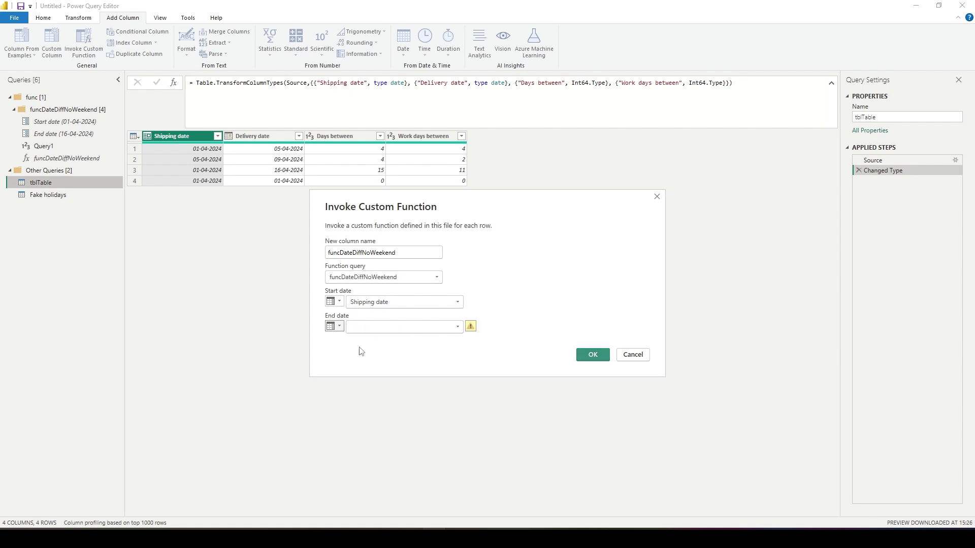
click(391, 327)
click(366, 350)
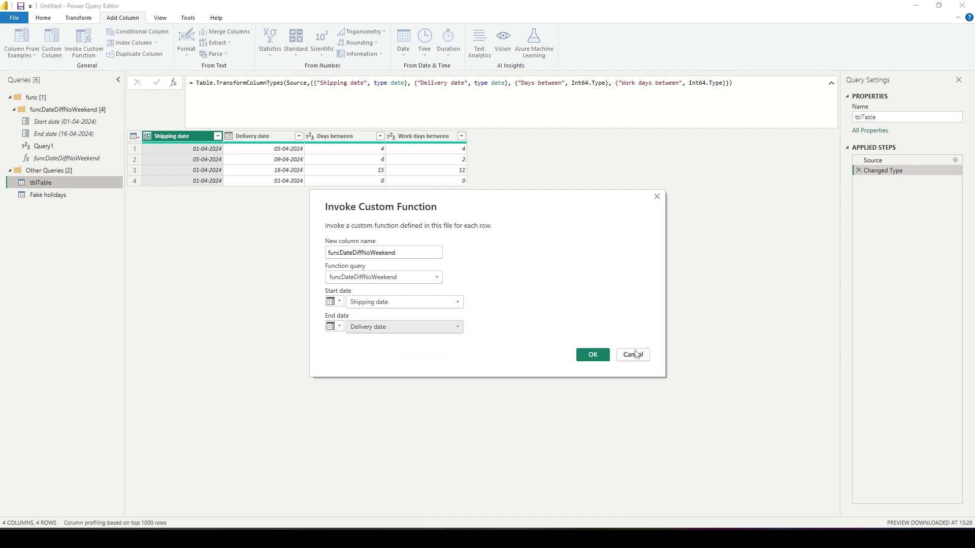
click(593, 354)
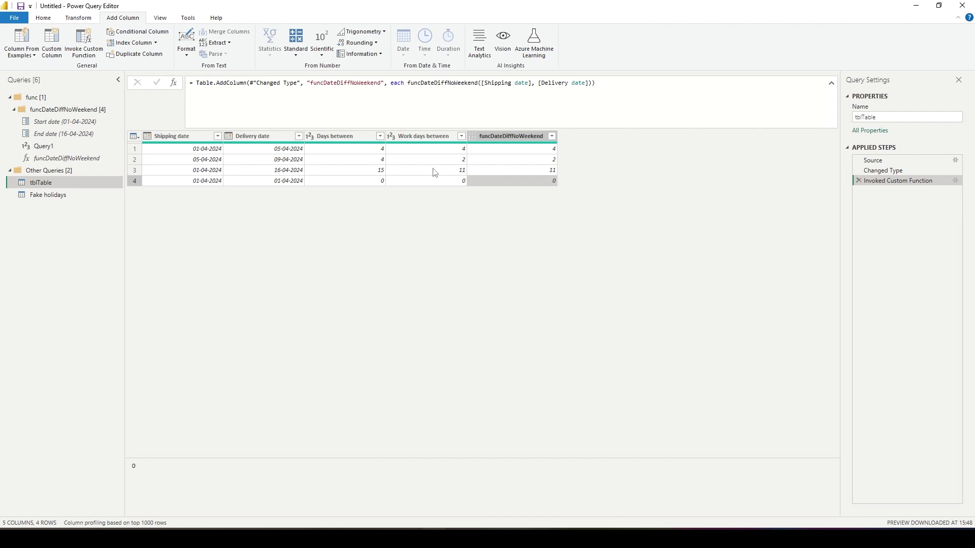
Examine the weekdays up to 16 April 2024 in the system calendar for the third row's delivery date.
click(271, 171)
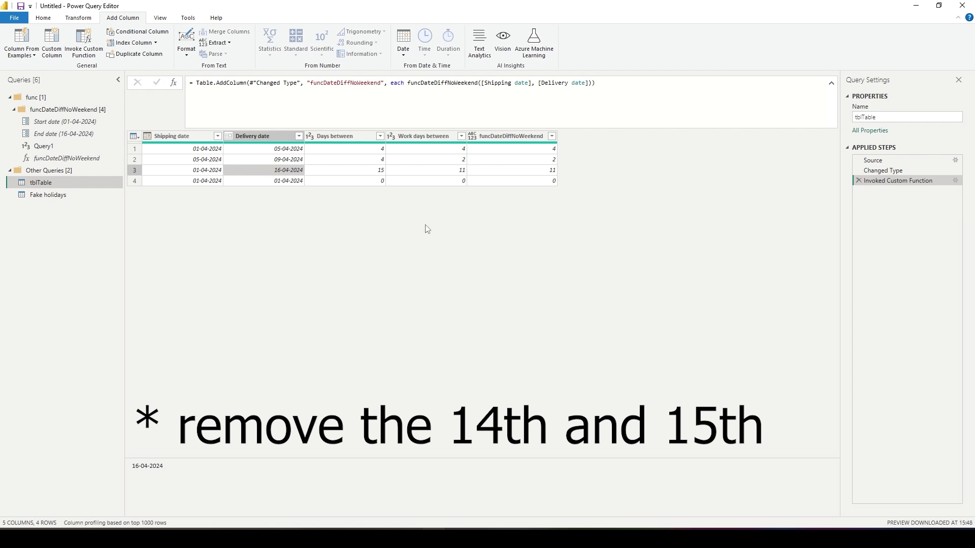
key(super+alt+d)
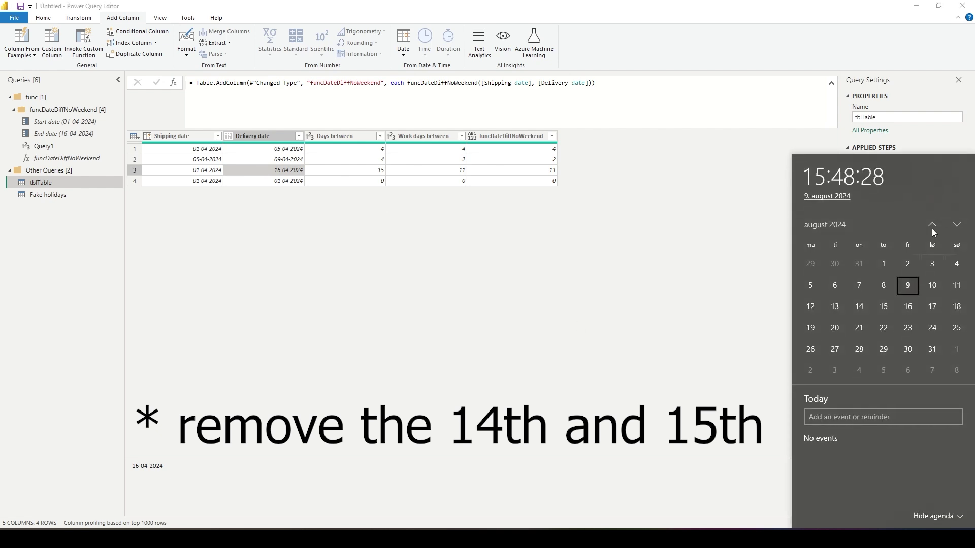
click(932, 225)
click(933, 224)
click(932, 225)
click(932, 224)
click(835, 307)
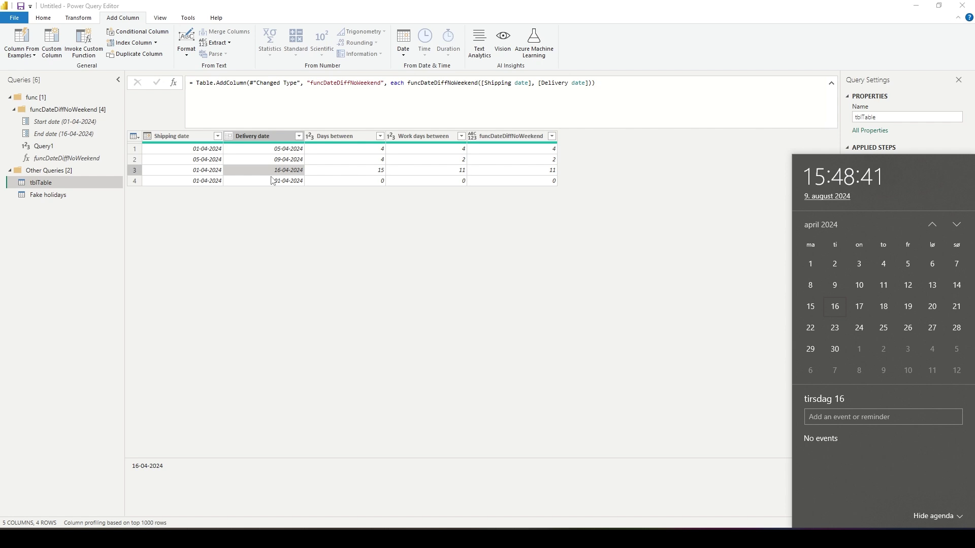
click(360, 199)
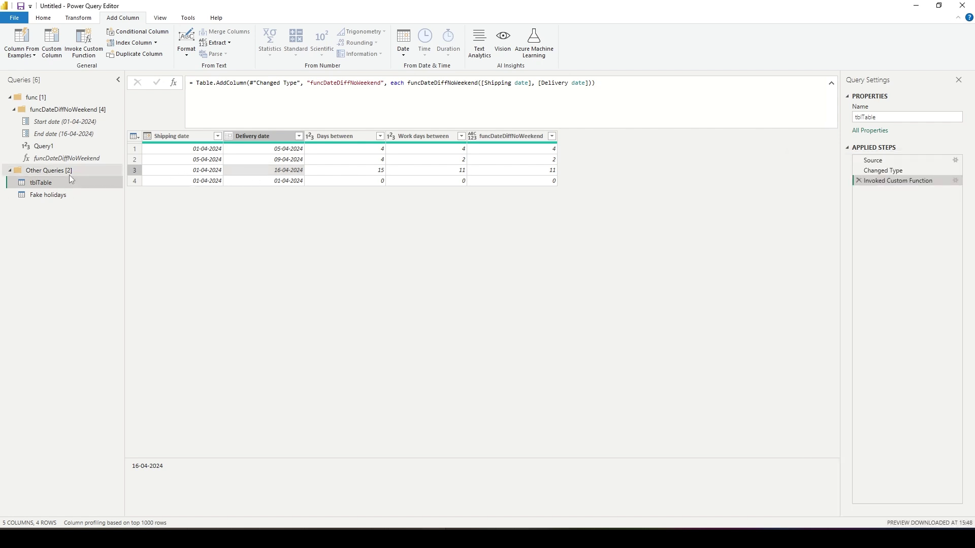
Create a subgroup named ImkeF inside the func group and add the networkdays function with its optional Holidays parameter to it.
click(65, 99)
right_click(66, 99)
mouse_move(102, 157)
click(183, 163)
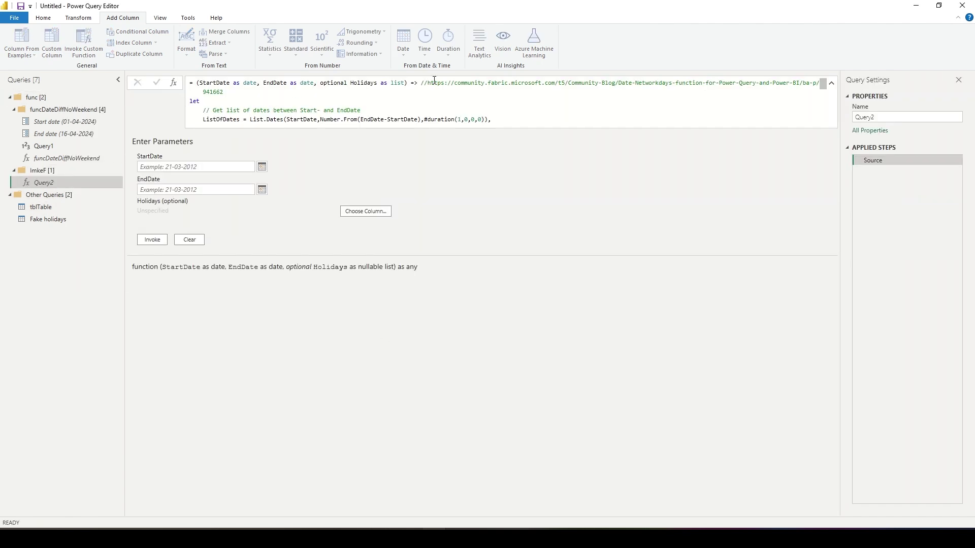
Review the source link and parameters of the Query2 function and copy its body from ListOfDates to CountDays.
drag(428, 82, 233, 94)
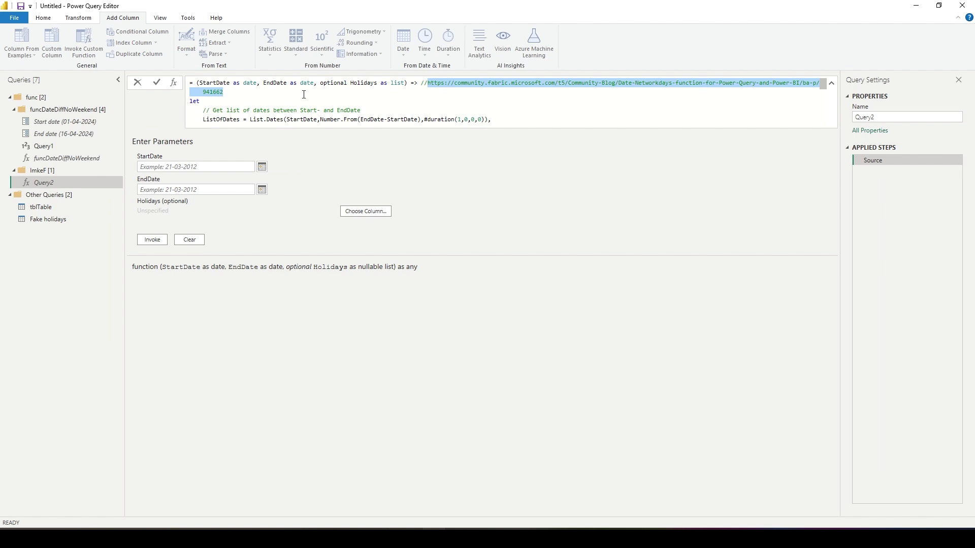
click(245, 118)
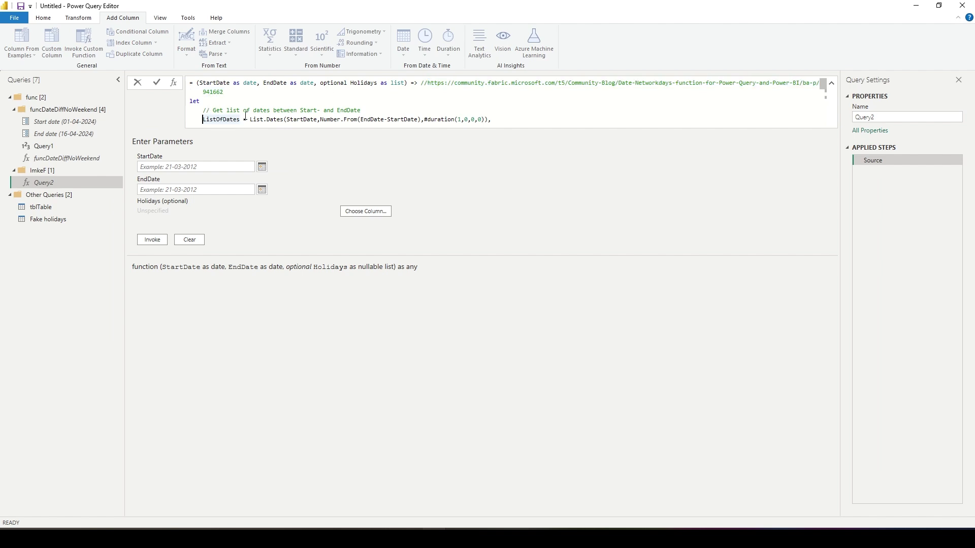
click(208, 84)
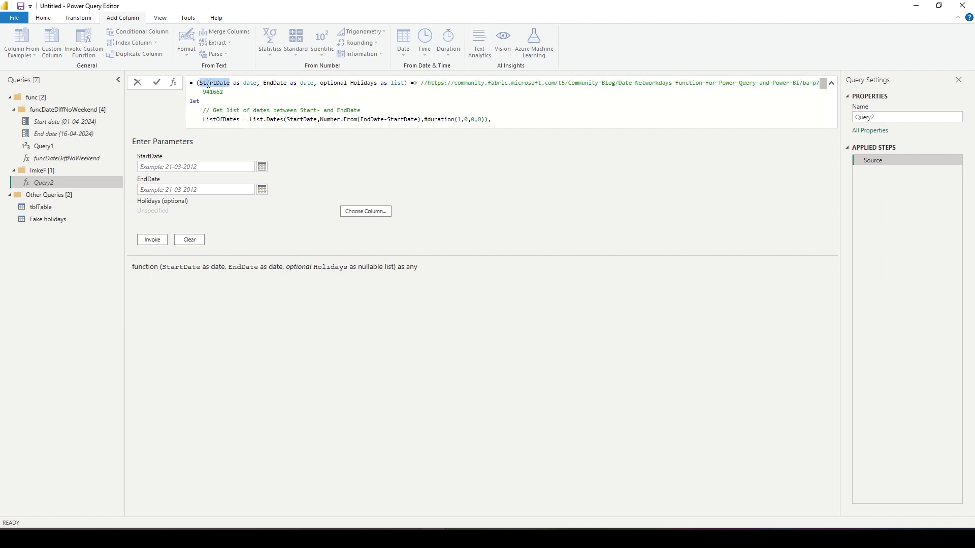
click(269, 85)
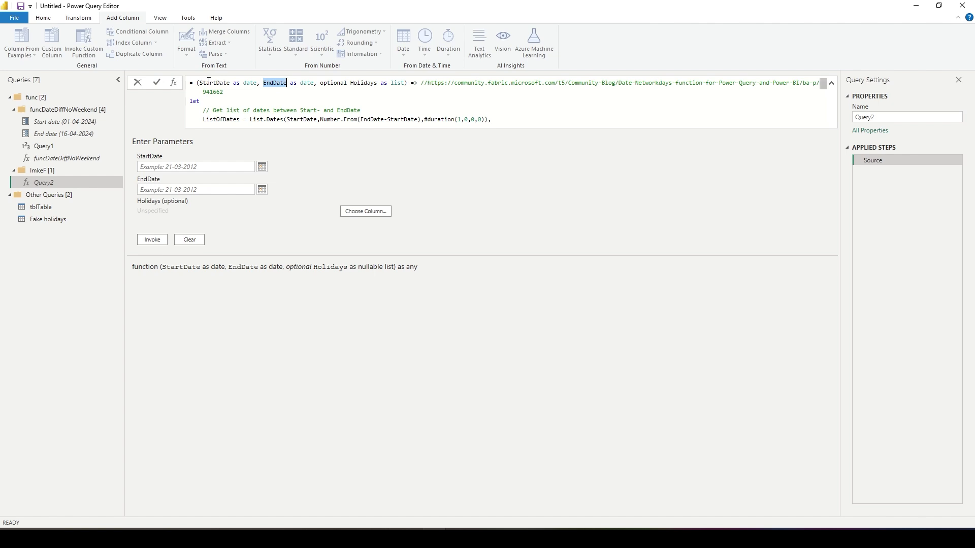
click(204, 117)
scroll(280, 112, down, 6)
scroll(284, 116, up, 1)
shift+click(238, 115)
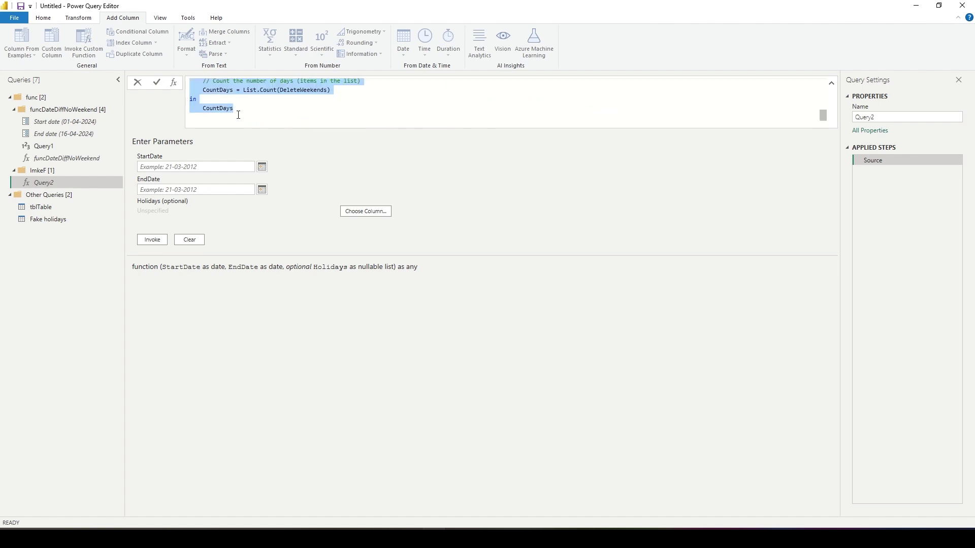
click(343, 168)
Create a blank query in the ImkeF group containing the copied code, with #"Start date" and #"End date" as the dates in ListOfDates.
right_click(54, 170)
mouse_move(76, 198)
click(175, 268)
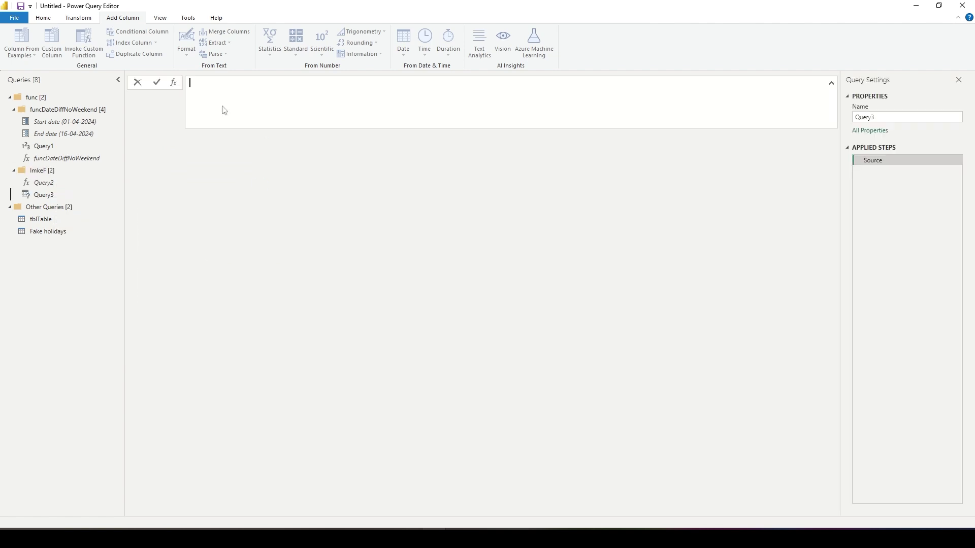
click(244, 42)
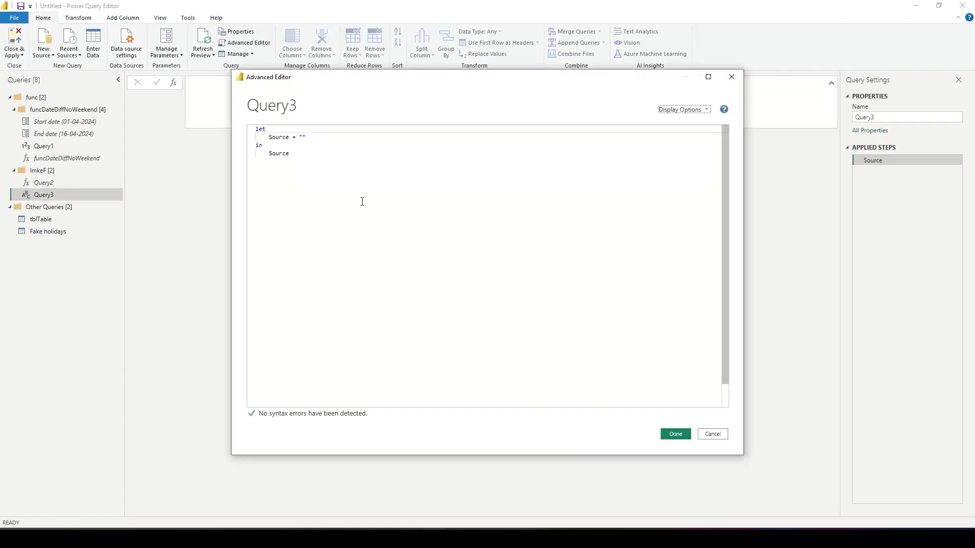
drag(363, 201, 257, 131)
text(let     ListOfDates = List.Dates(StartDate,Number.From(EndDate-StartDate),#duration(1,0,0,0)),      // if the optional Holidays parameter is used: Keep only those dates in the list that don't occur in the list of Holidays;     // otherwise continue with previous table     DeleteHolidays = if Holidays = null then ListOfDates else List.Difference(ListOfDates, Holidays),      // Select only the first 5 days of the week     // The 1 in the 2nd parameter of Date.DayOfWeek makes sure that Monday will be taken as first day of the week     DeleteWeekends = List.Select(DeleteHolidays, each Date.DayOfWeek(_,1) < 5 ),      // Count the number of days (items in the list)     CountDays = List.Count(DeleteWeekends) in     CountDays)
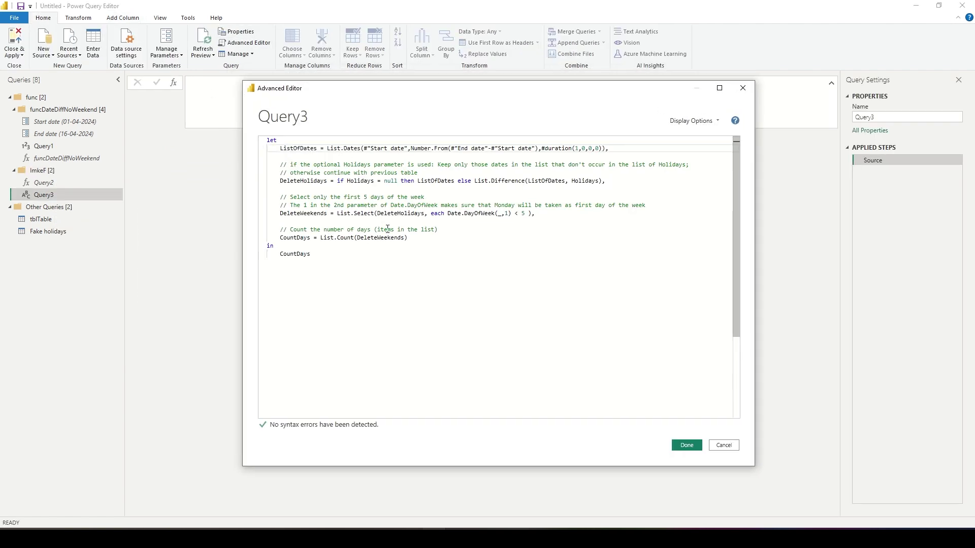
click(687, 445)
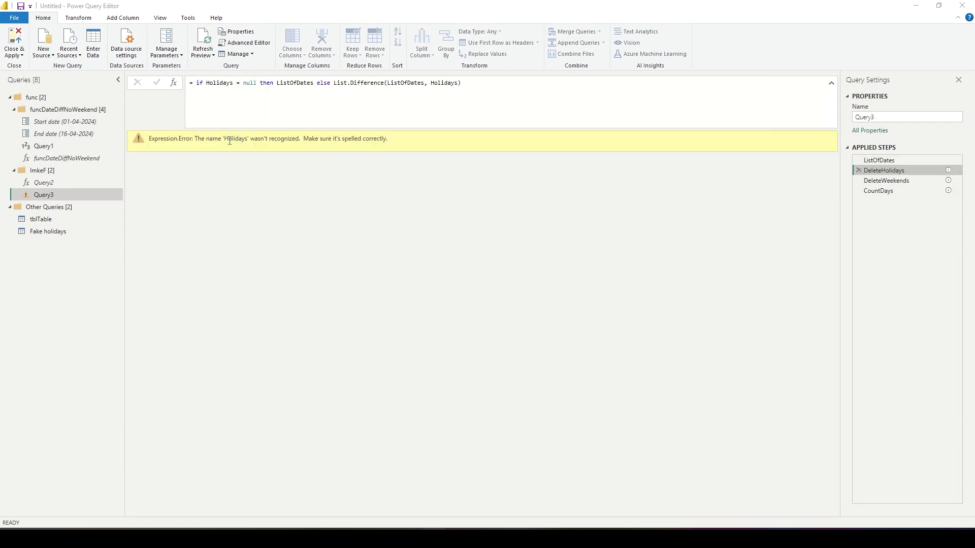
In the DeleteHolidays formula, replace Holidays in the null check with #"Fake holidays"[Holidays].
click(206, 82)
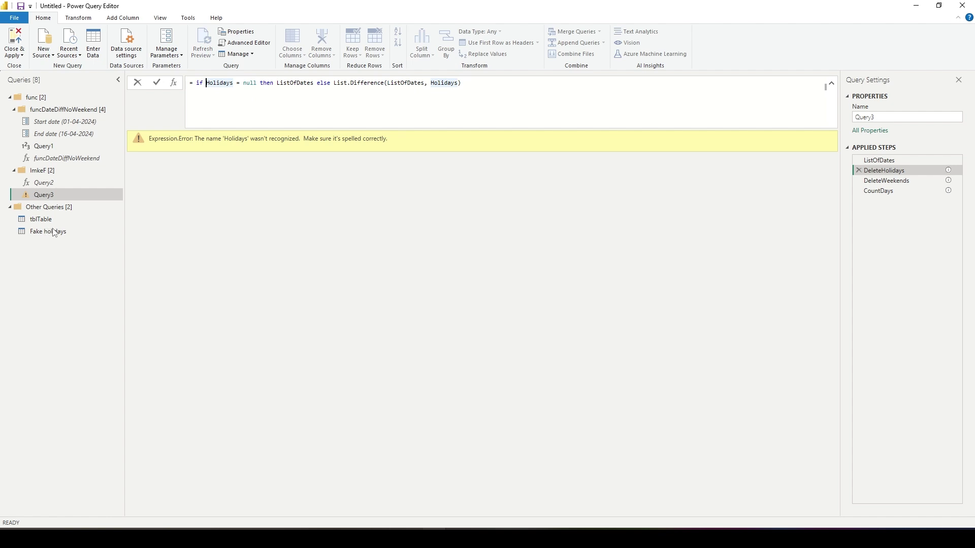
text(#")
click(234, 102)
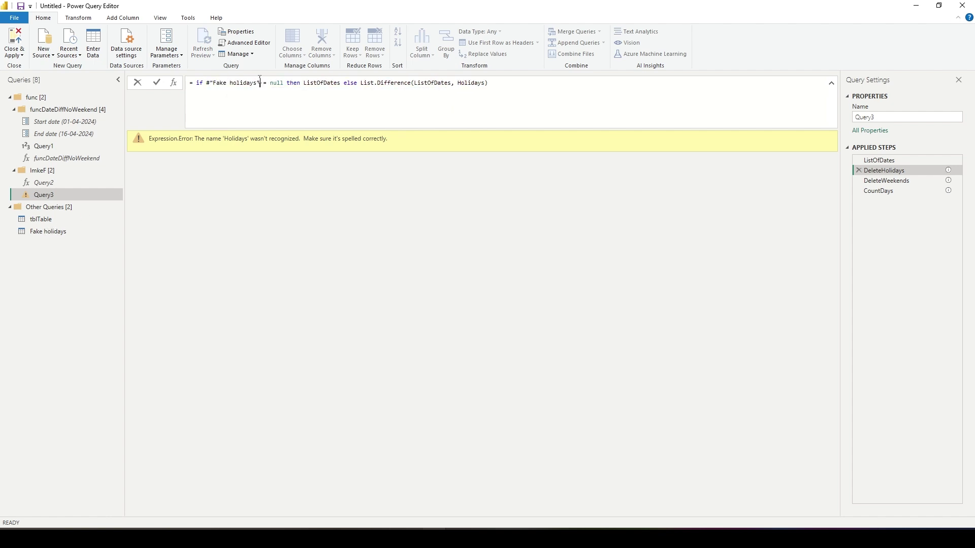
mouse_move(260, 80)
text([])
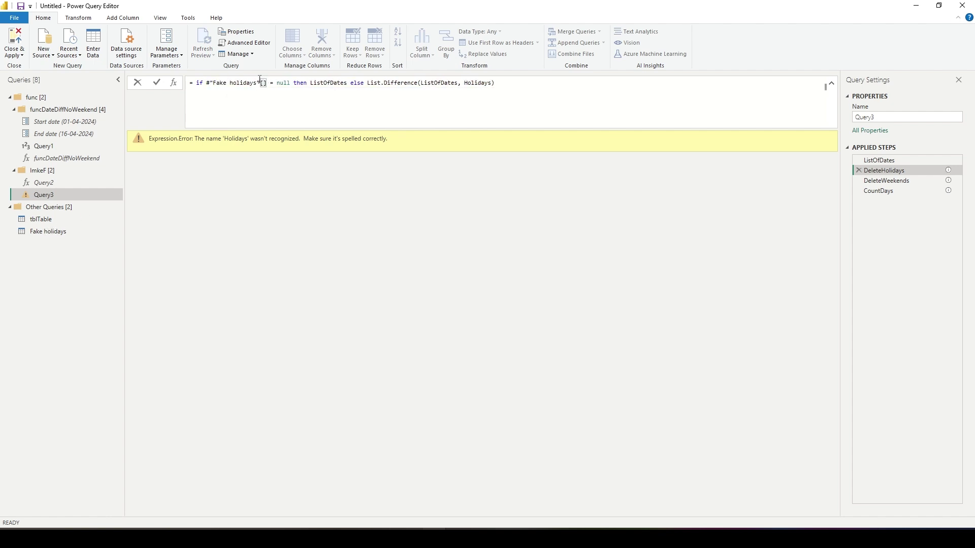
text(Holidays)
key(Return)
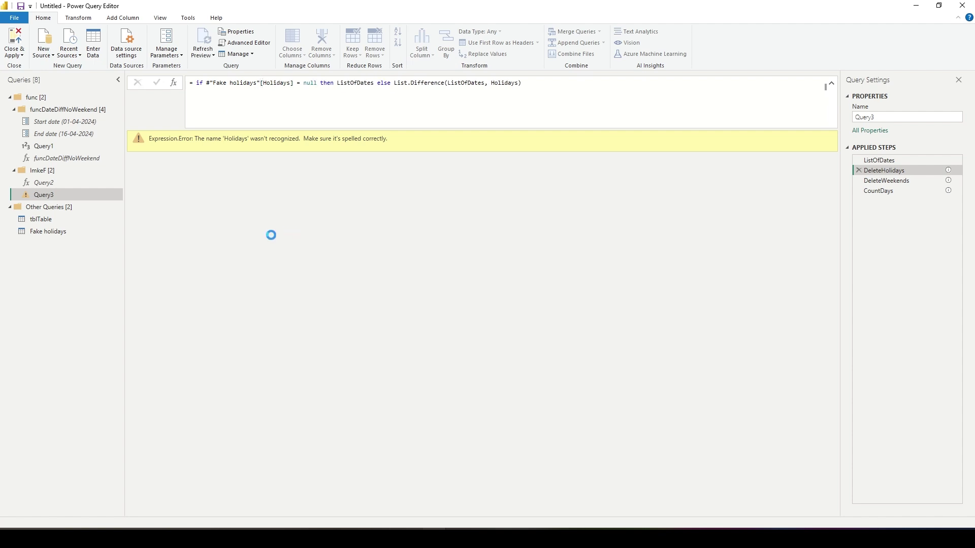
In the DeleteHolidays formula of Query3, replace Holidays in the List.Difference arguments with #"Fake holidays"[Holidays].
click(66, 232)
click(44, 195)
click(885, 170)
drag(207, 83, 294, 83)
key(ctrl+c)
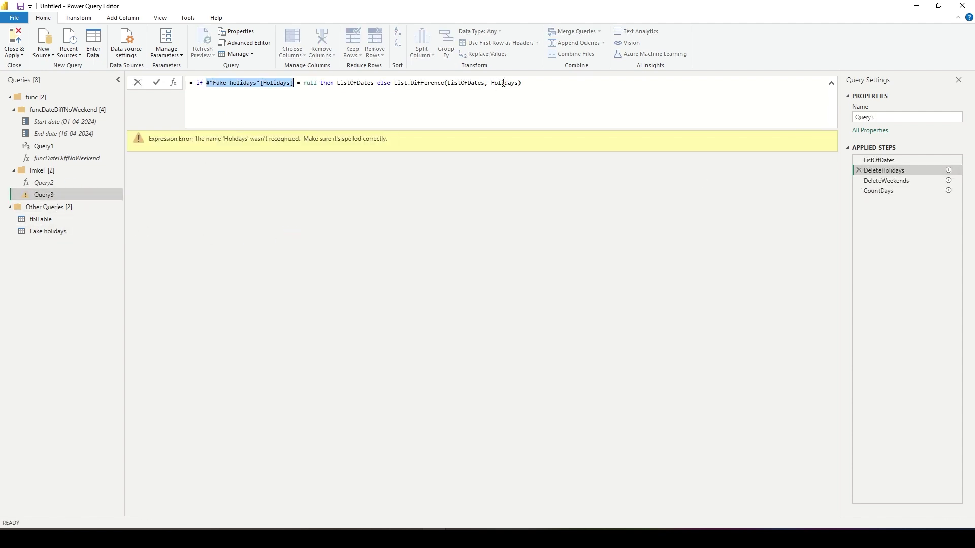
double_click(503, 82)
key(ctrl+v)
key(Return)
Examine the ListOfDates formula, including its start date, Number.From day count and #duration(1,0,0,0) arguments.
click(879, 161)
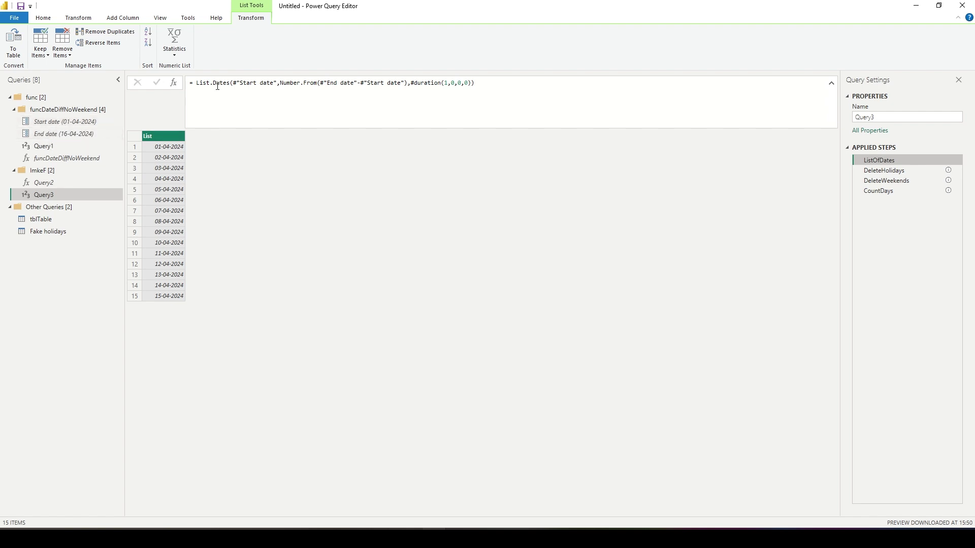
click(234, 84)
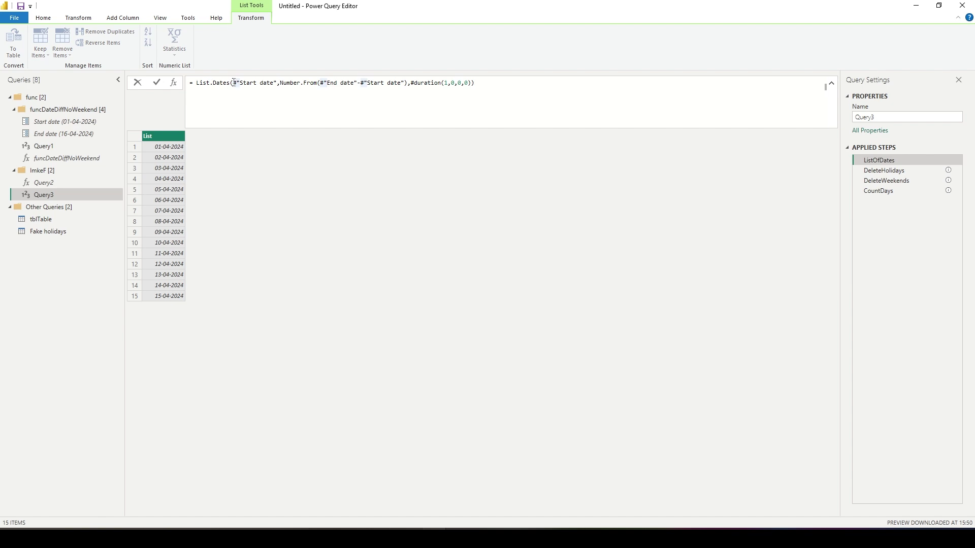
drag(234, 84, 277, 83)
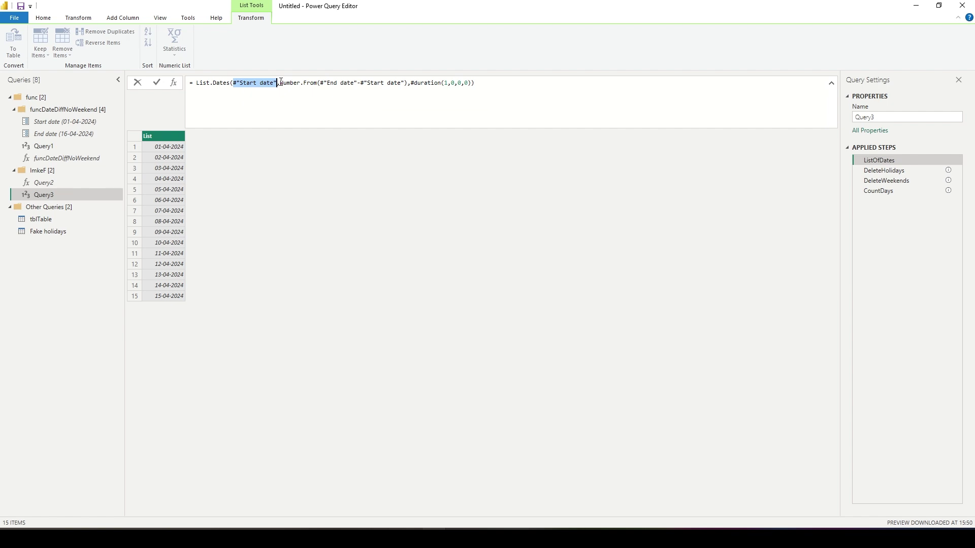
drag(280, 83, 326, 84)
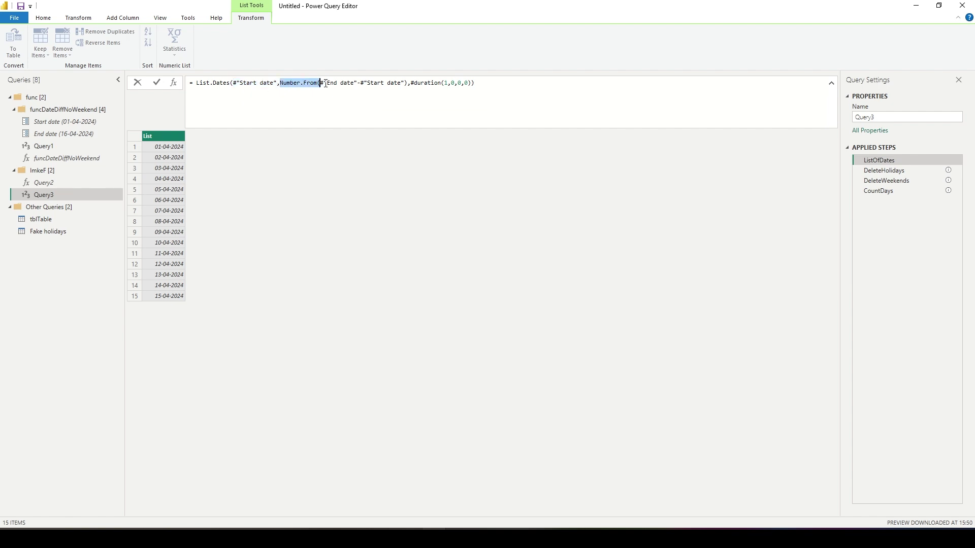
mouse_move(345, 83)
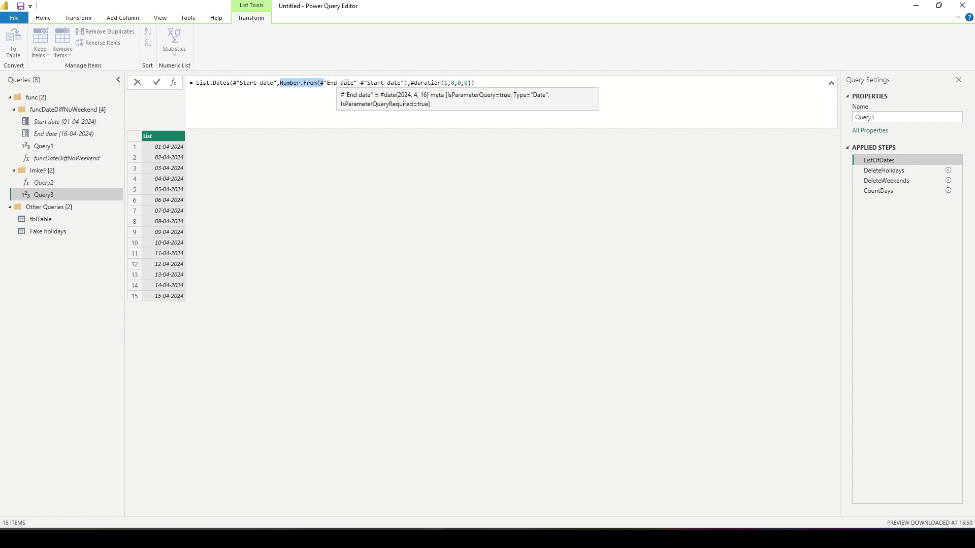
mouse_move(386, 82)
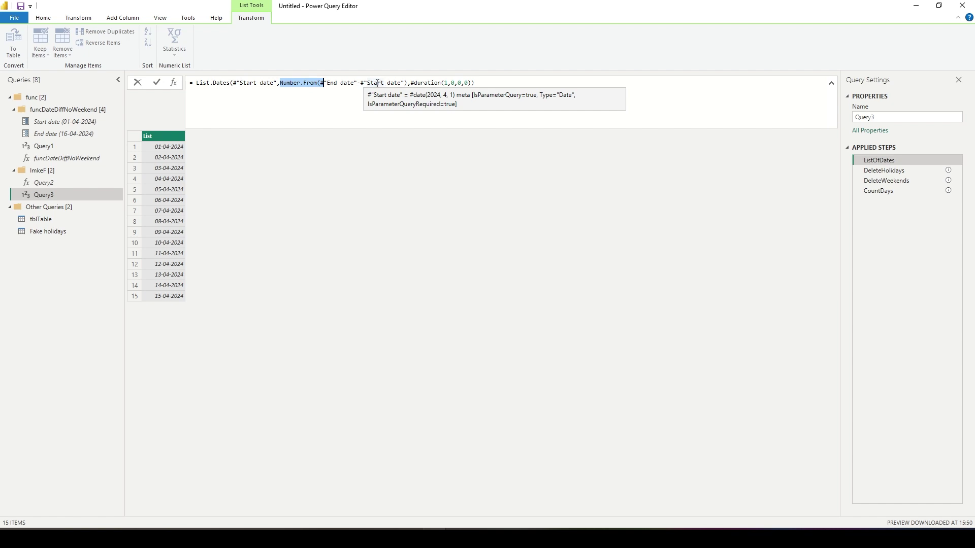
drag(408, 83, 464, 90)
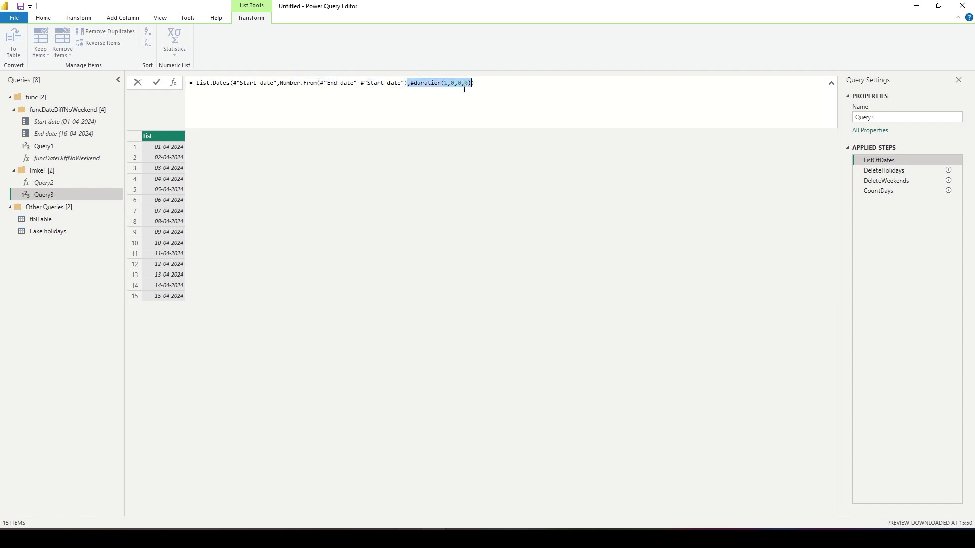
Evaluate Number.From(#"End date"-#"Start date") in a temporary step after ListOfDates and delete that step.
drag(279, 84, 407, 84)
click(173, 83)
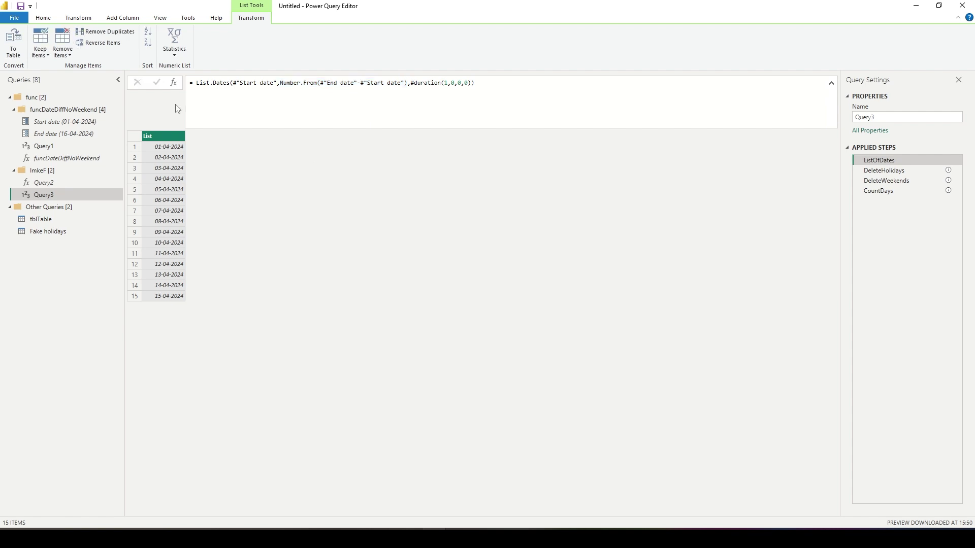
click(563, 289)
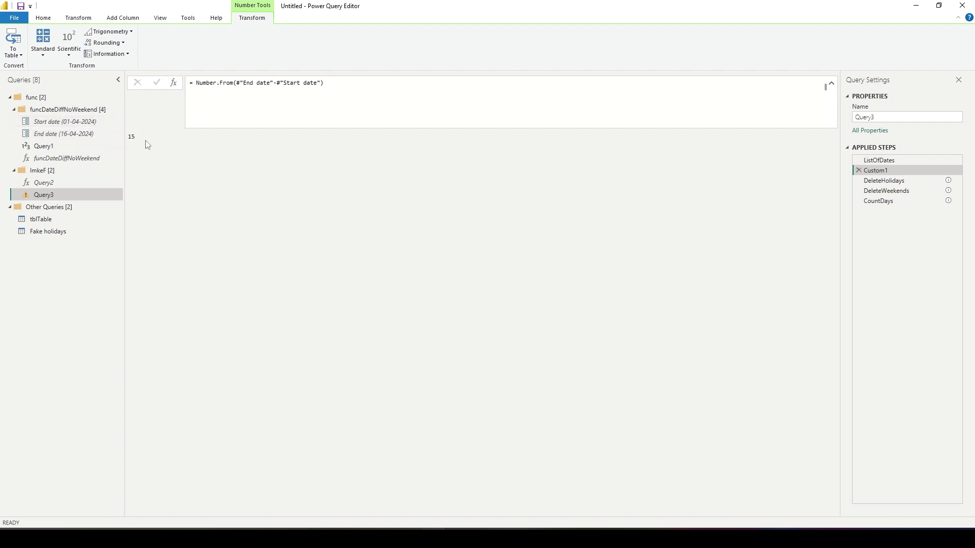
double_click(133, 139)
click(859, 170)
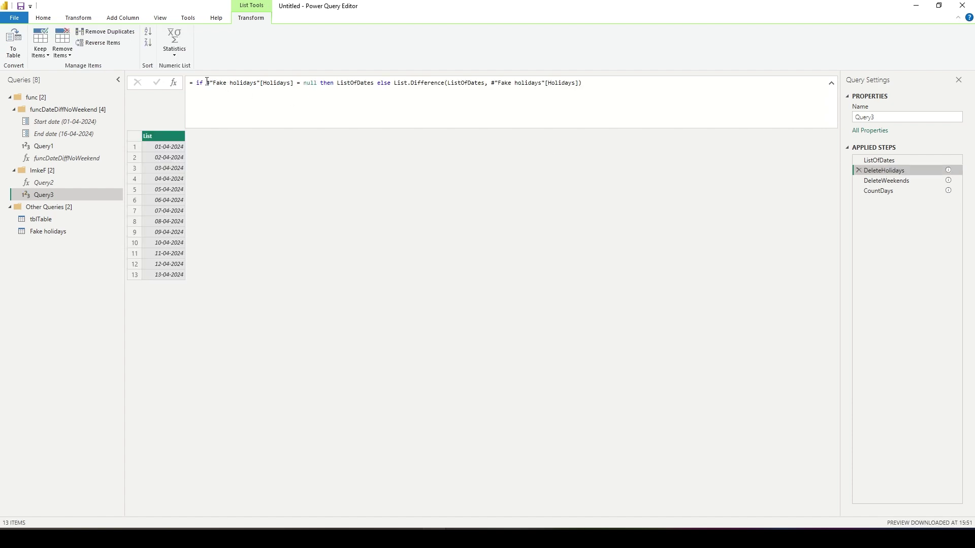
Examine the DeleteHolidays formula, including its null check, the ListOfDates fallback and the List.Difference arguments.
drag(207, 81, 294, 82)
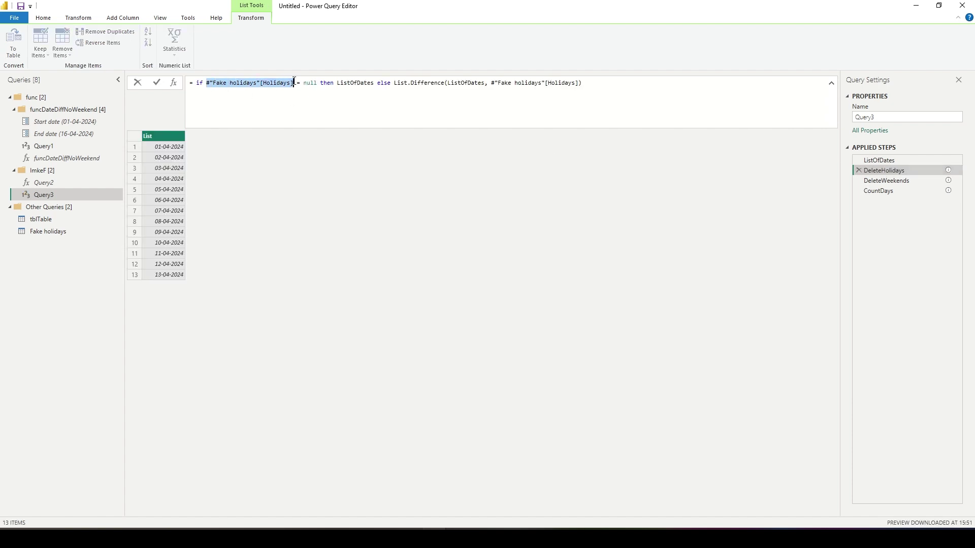
click(207, 82)
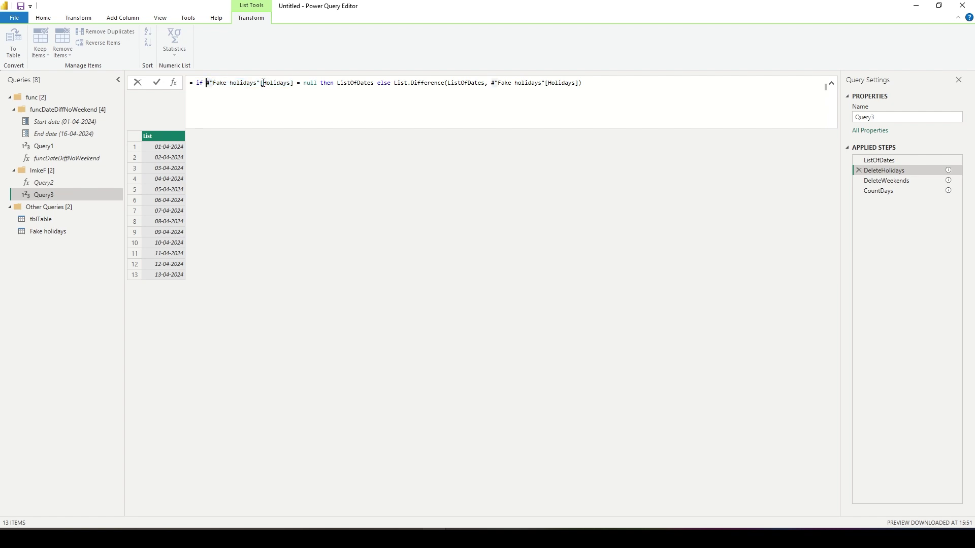
double_click(315, 83)
drag(336, 83, 374, 82)
mouse_move(442, 79)
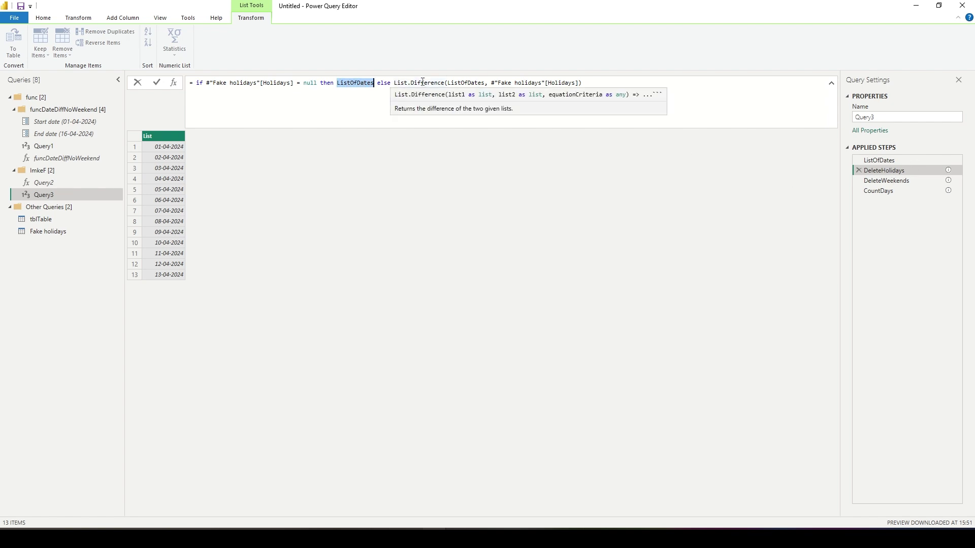
mouse_move(476, 84)
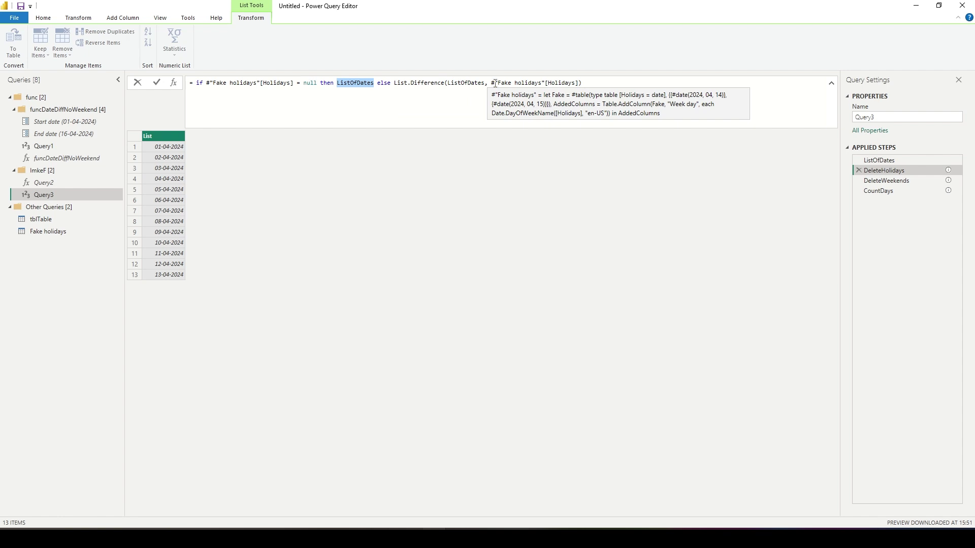
drag(447, 84, 478, 89)
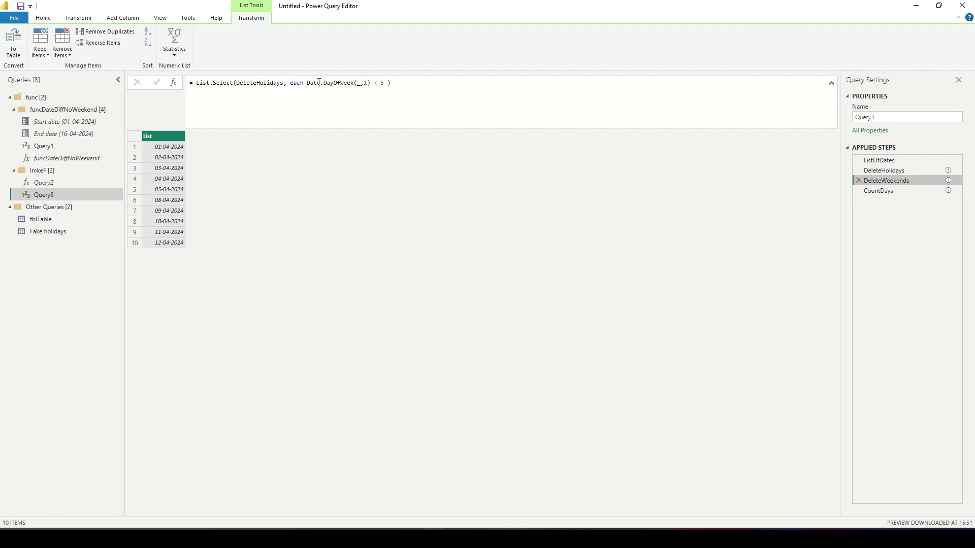
Examine the Date.DayOfWeek condition inside the List.Select formula of DeleteWeekends.
drag(306, 83, 371, 83)
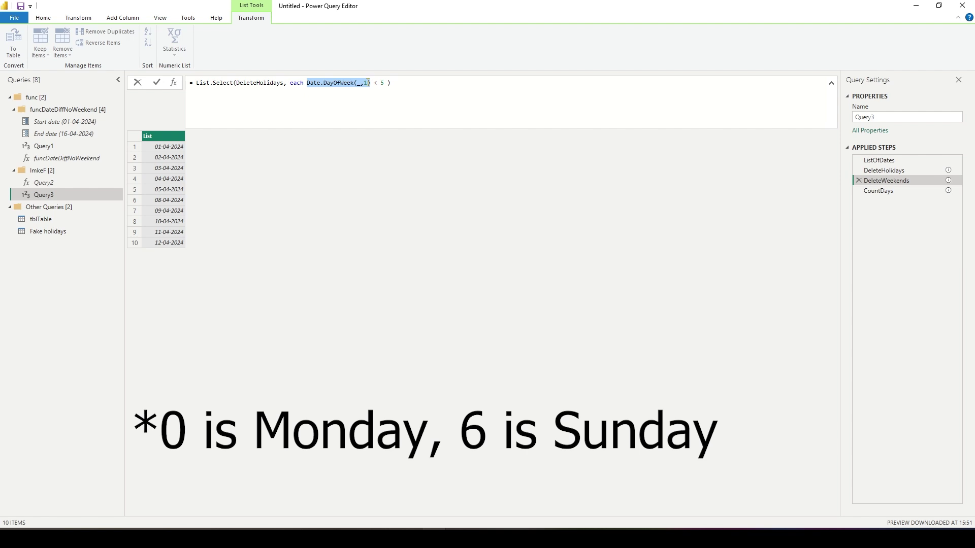
click(368, 83)
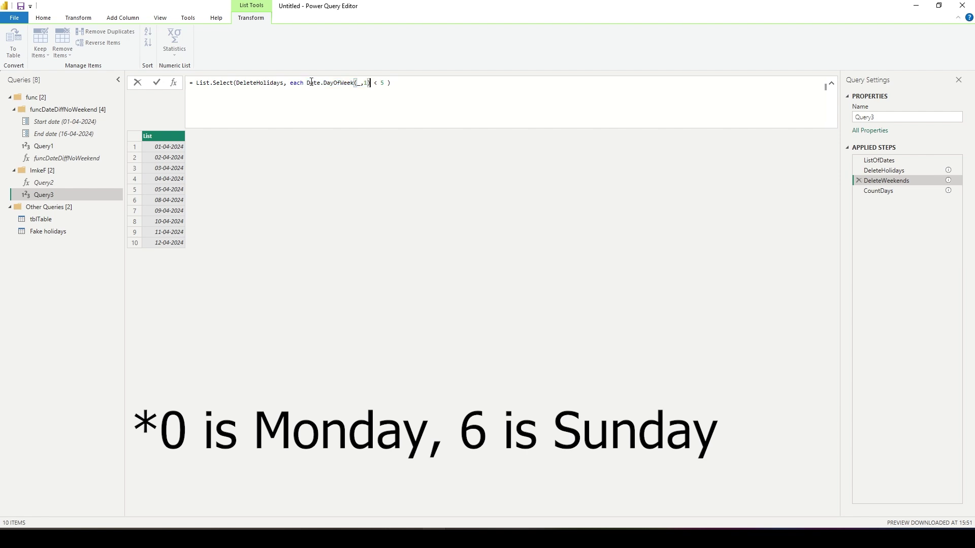
double_click(358, 83)
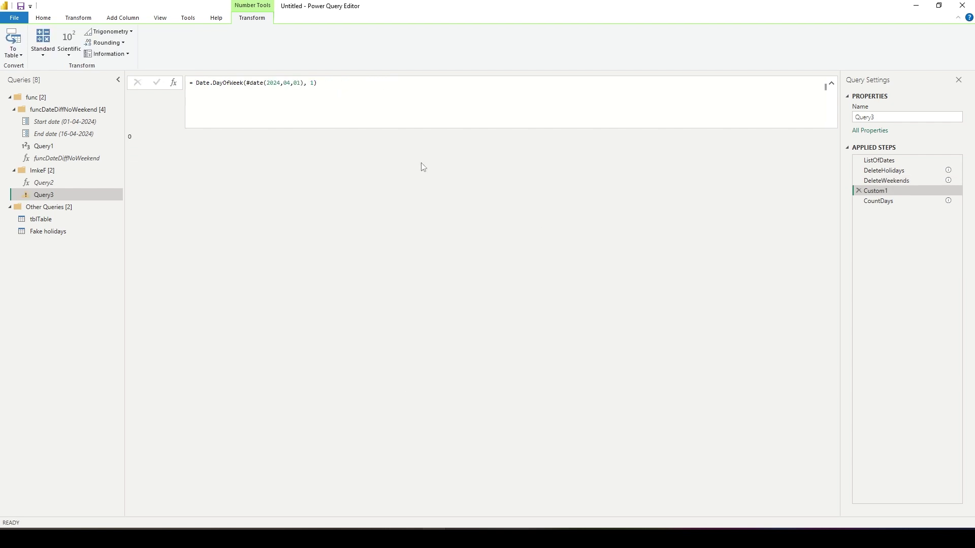
Check the first-day-of-week argument of Date.DayOfWeek(#date(2024,04,01), 1) in the temporary Custom1 step and delete that step.
click(313, 83)
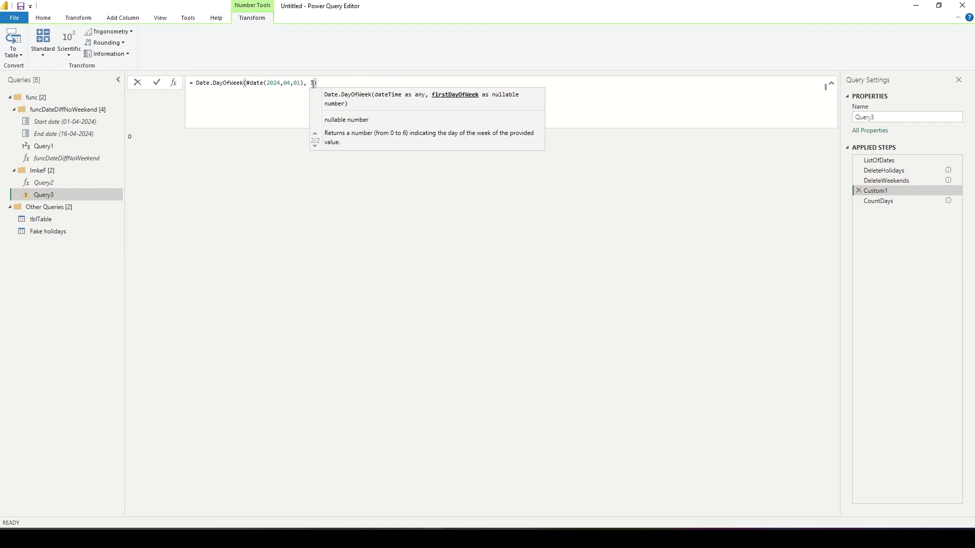
double_click(313, 83)
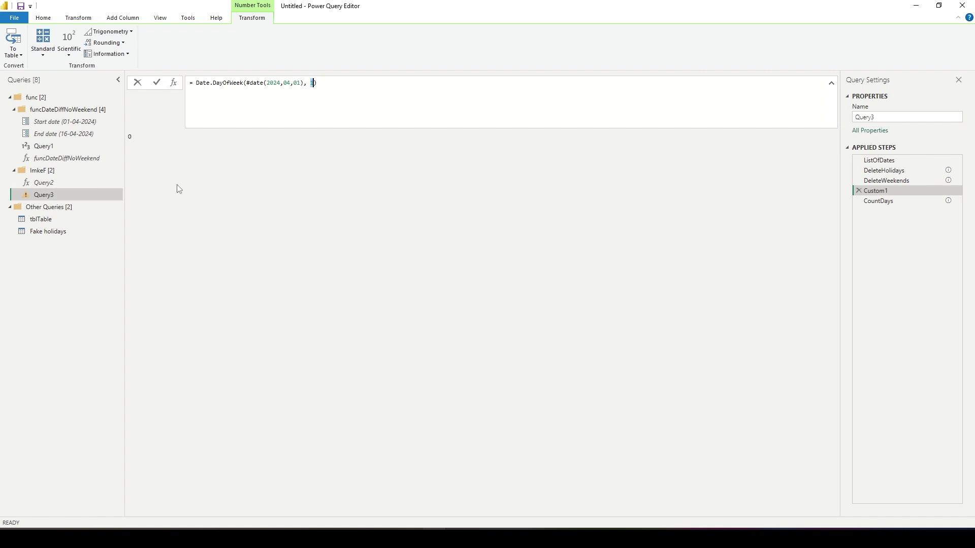
click(859, 190)
Try entering Day.Monday as the first-day-of-week argument of Date.DayOfWeek in the DeleteWeekends formula.
click(360, 83)
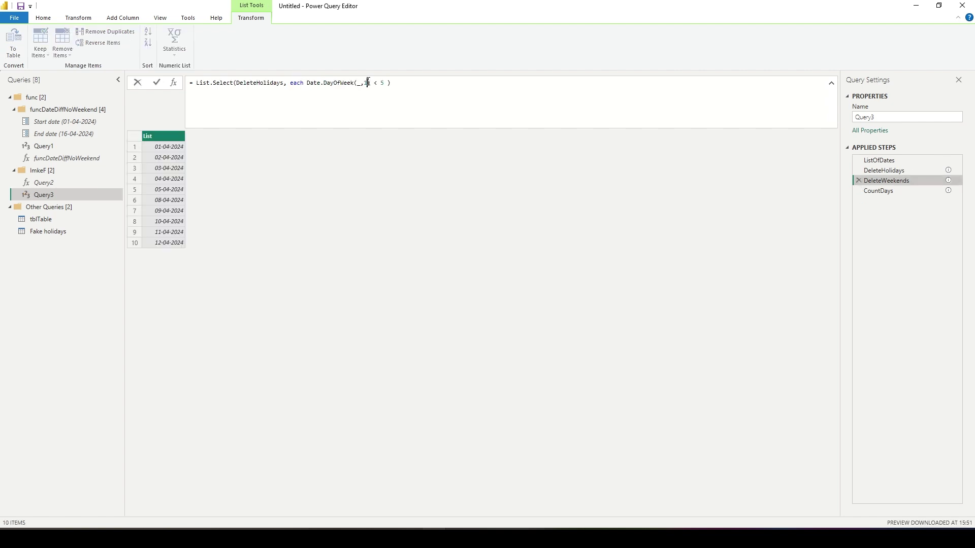
double_click(366, 82)
click(369, 83)
text(Day)
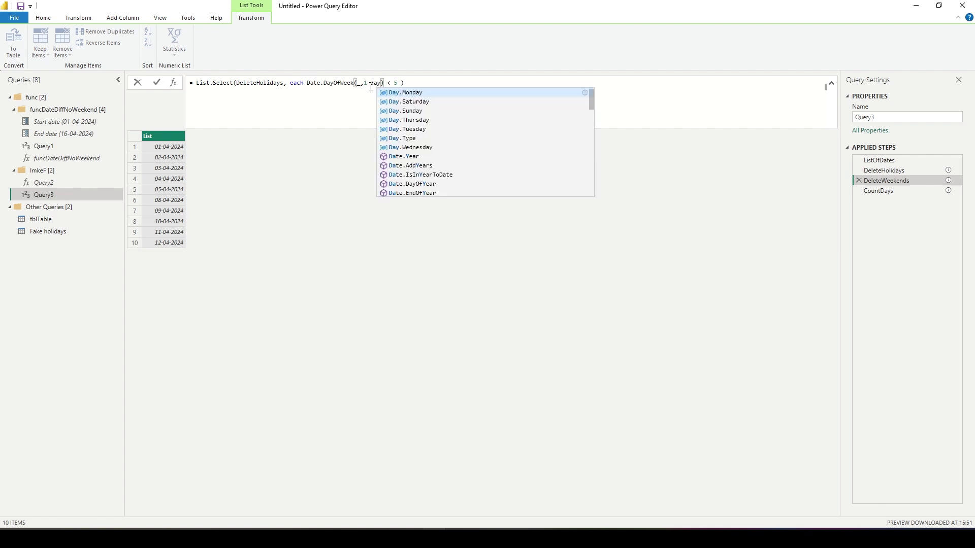
key(Tab)
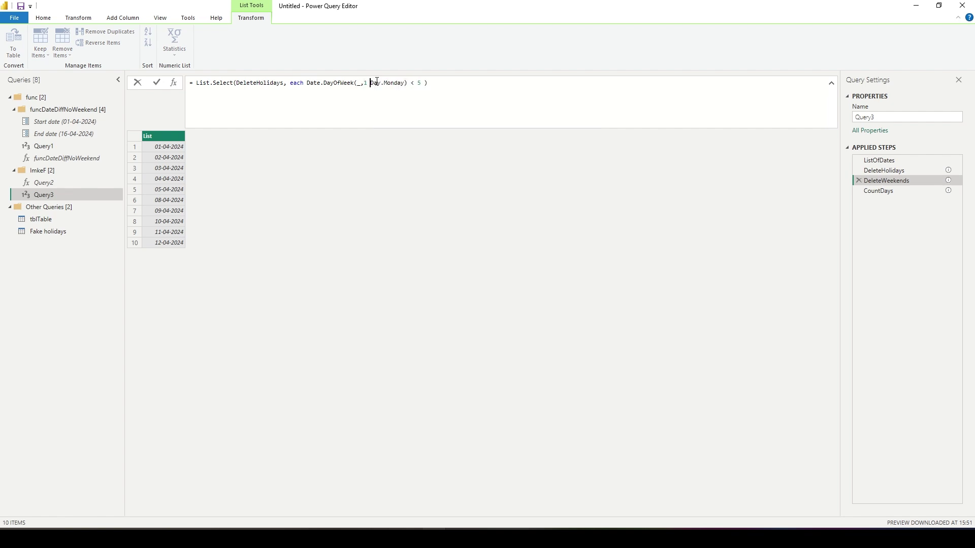
drag(370, 82, 405, 82)
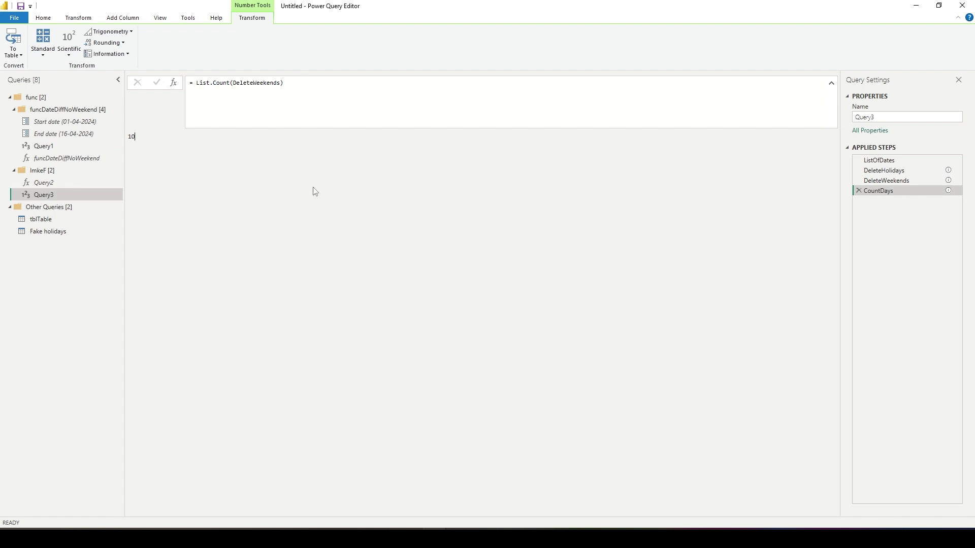
Rename the Query2 function in the ImkeF group as funcImkeF.
click(53, 183)
click(53, 182)
text(funcImkeF)
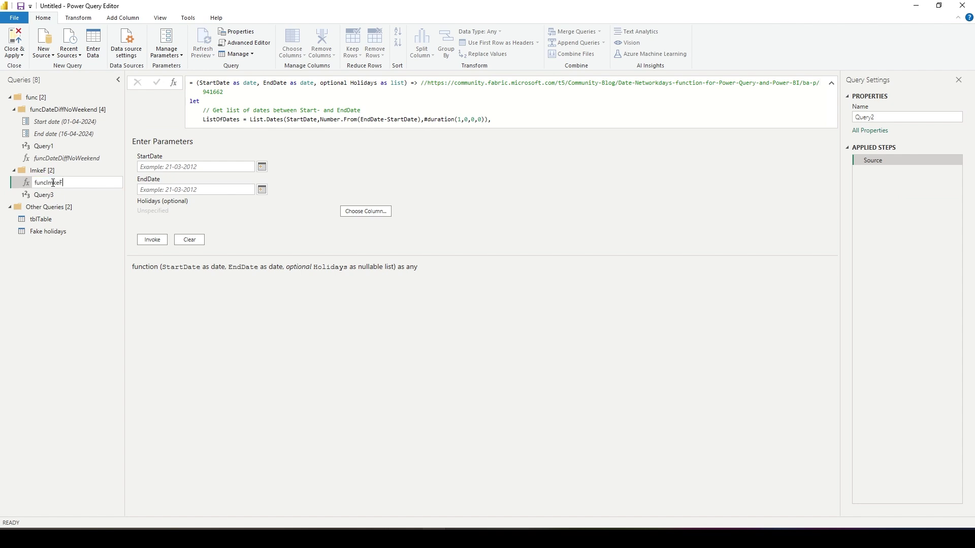
key(Return)
Invoke a custom function on tblTable with funcImkeF as both the new column name and the function query.
click(47, 220)
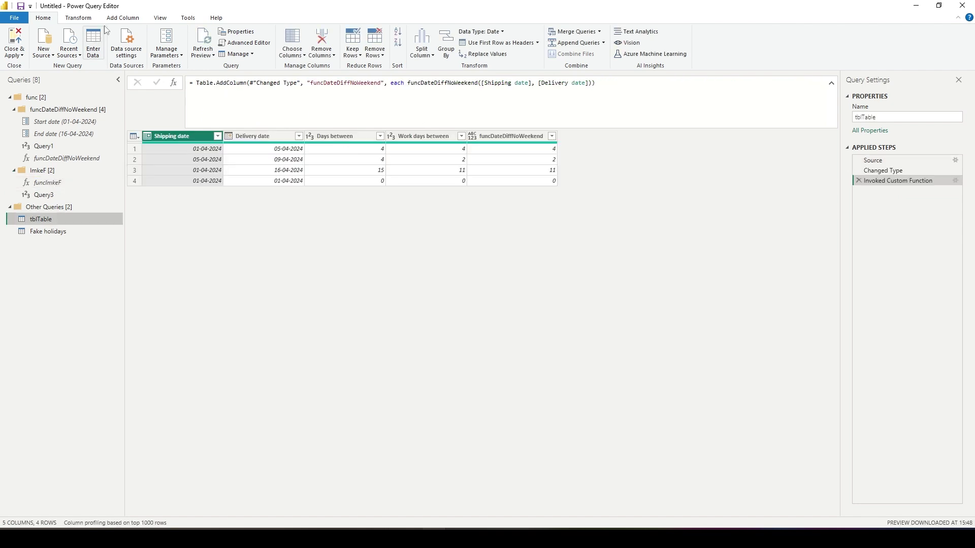
click(122, 18)
click(87, 39)
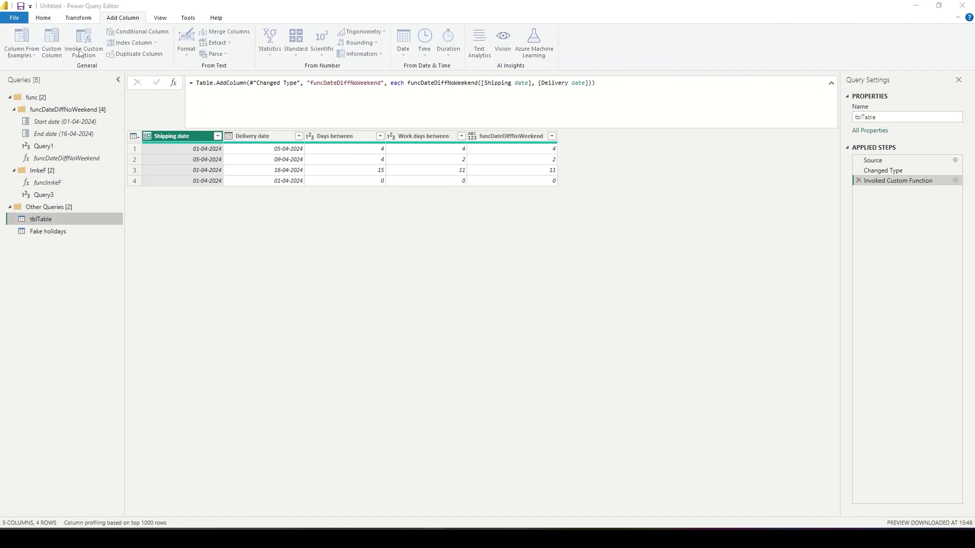
text(funcImkeF)
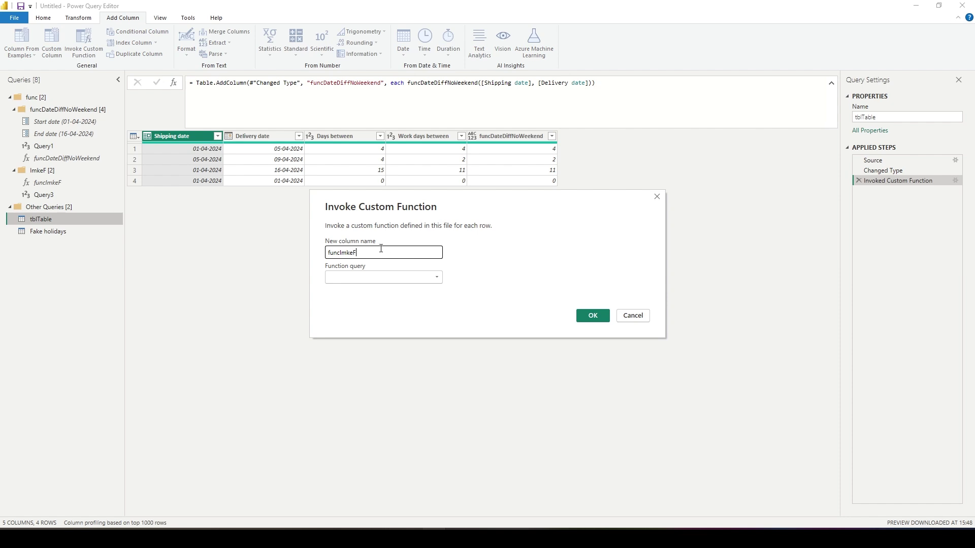
click(406, 276)
click(386, 300)
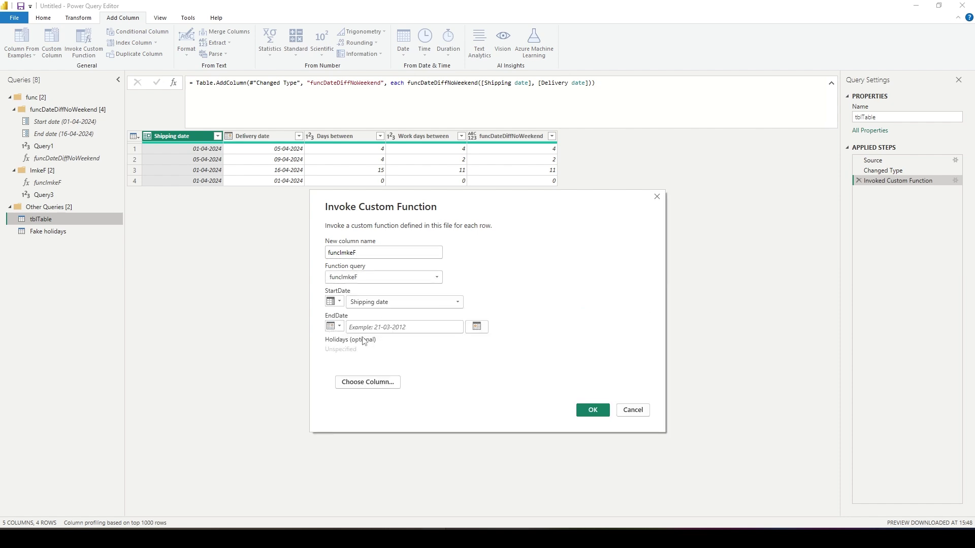
Set the optional Holidays parameter to the Holidays column of the Fake holidays query.
click(373, 385)
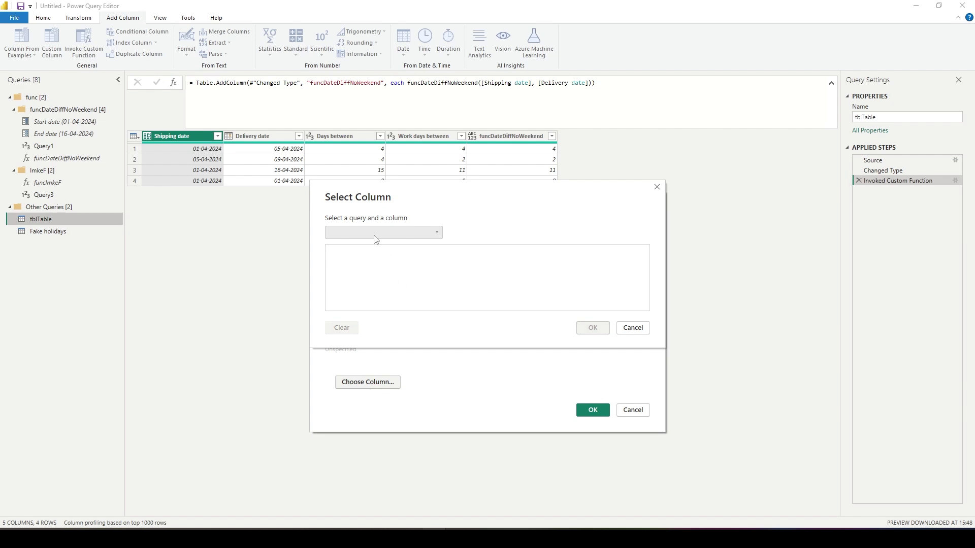
click(417, 237)
click(356, 255)
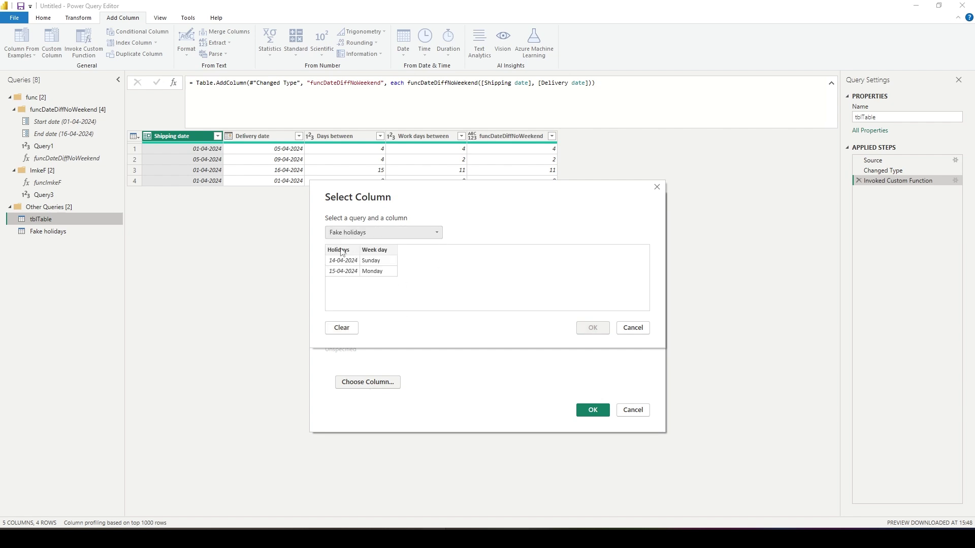
click(340, 249)
click(591, 328)
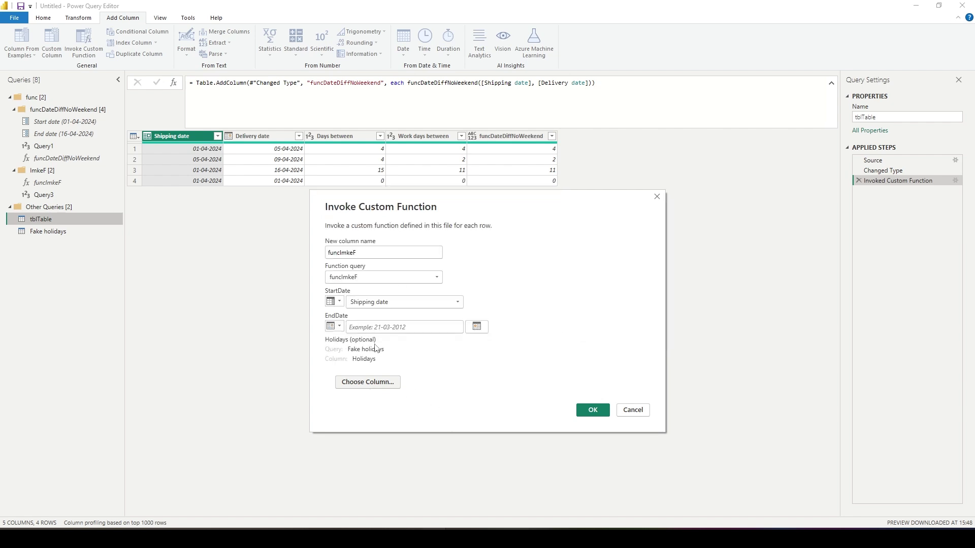
Set StartDate to the Shipping date column and EndDate to the Delivery date column, and confirm the funcImkeF invocation.
click(385, 301)
click(376, 313)
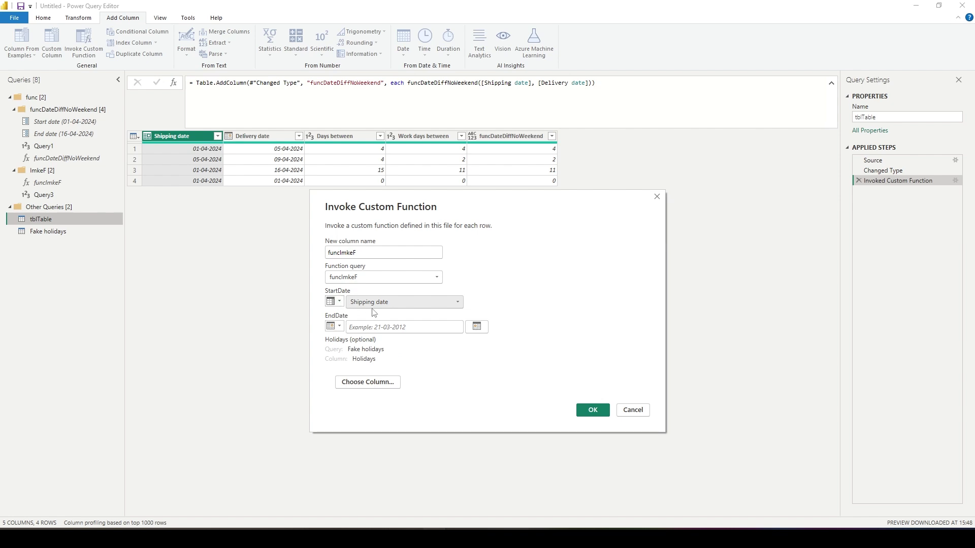
click(374, 327)
click(339, 326)
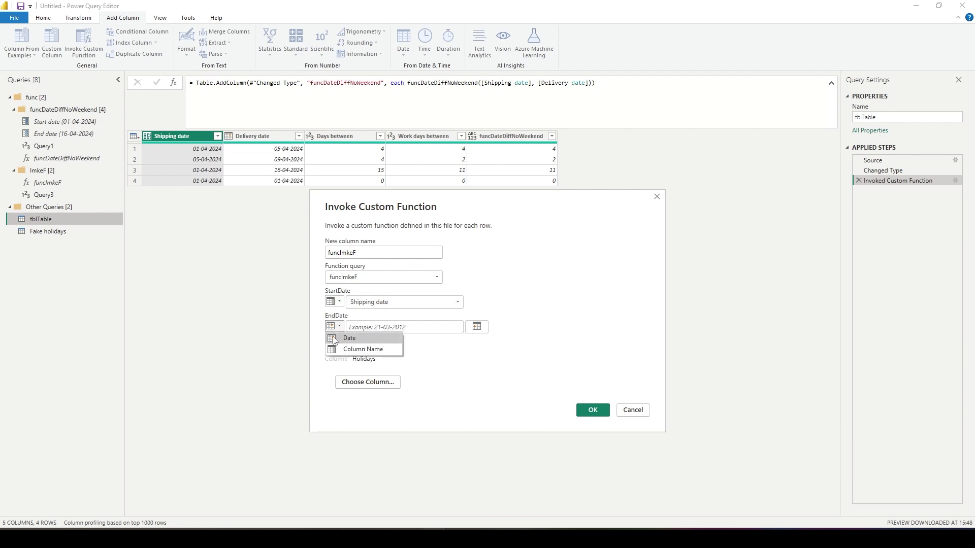
click(362, 348)
click(386, 326)
click(376, 347)
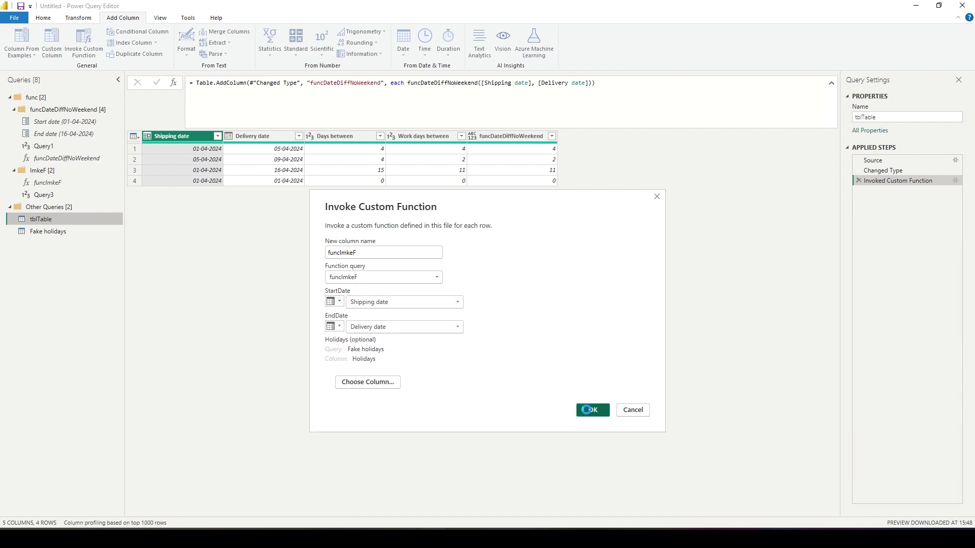
click(592, 410)
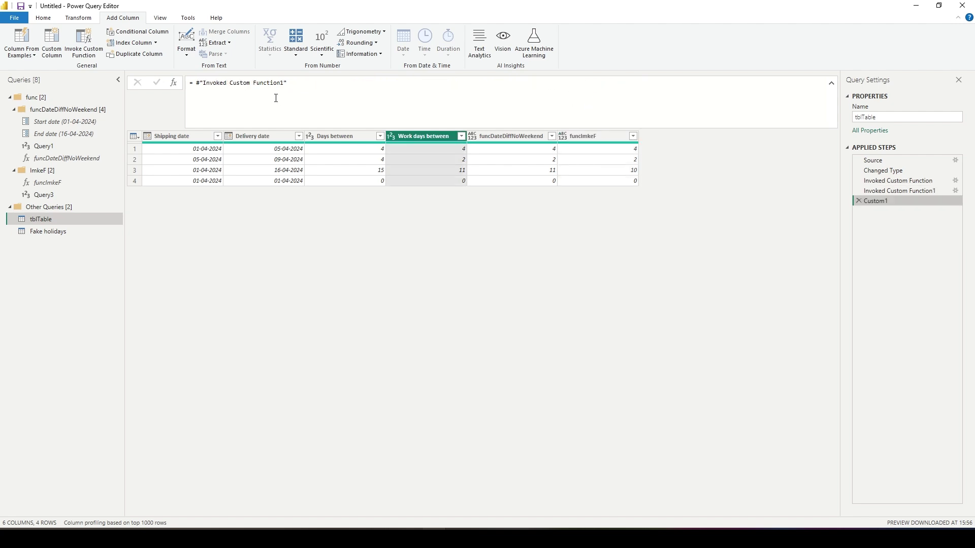
Replace the Custom1 step's formula with the Table.AddColumn call to funcImkeF, passing only [Shipping date] and [Delivery date], without the Fake holidays argument.
click(276, 98)
key(ctrl+a)
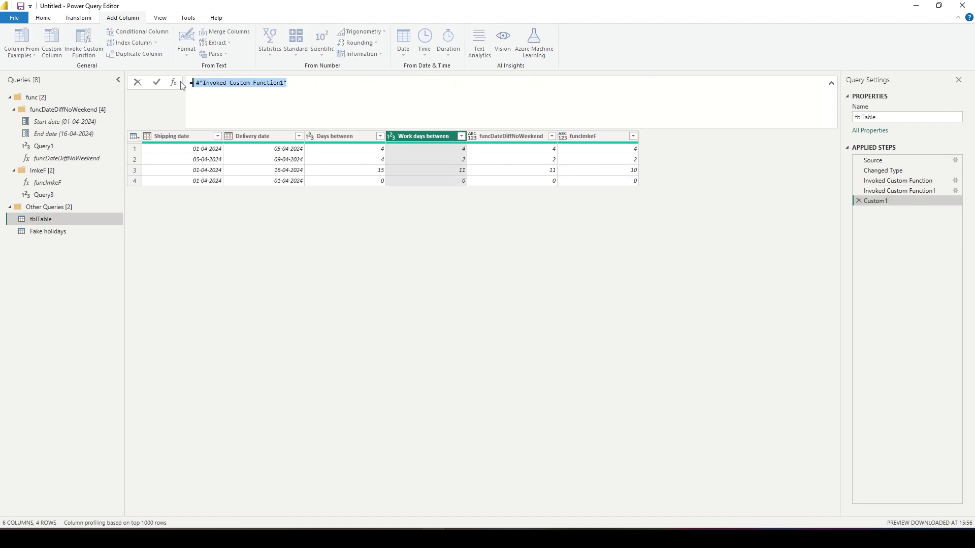
text(= Table.AddColumn(#"Invoked Custom Function", "funcImkeF", each funcImkeF([Shipping date], [Delivery date], #"Fake holidays"[Holidays])))
drag(551, 82, 643, 83)
key(Delete)
key(BackSpace)
key(BackSpace)
key(Return)
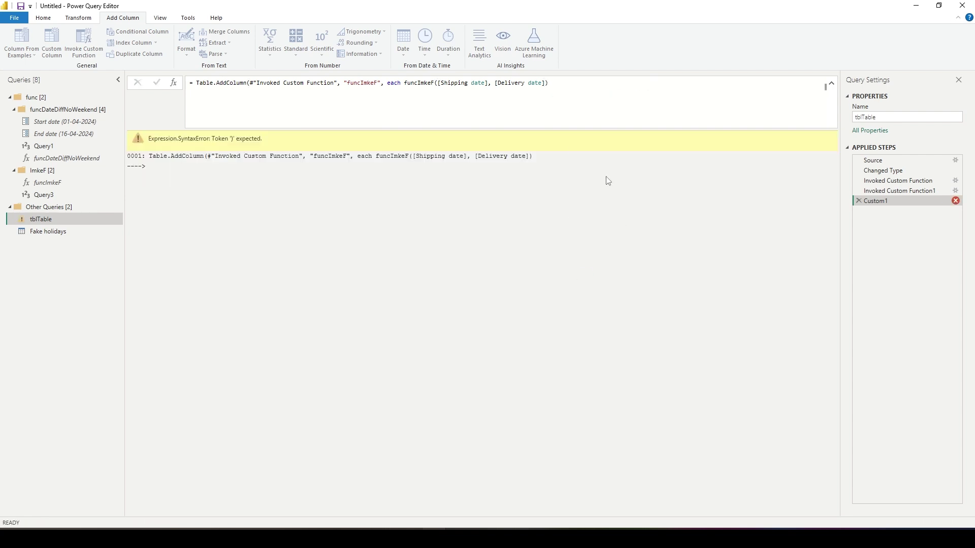
click(548, 89)
text())
key(Return)
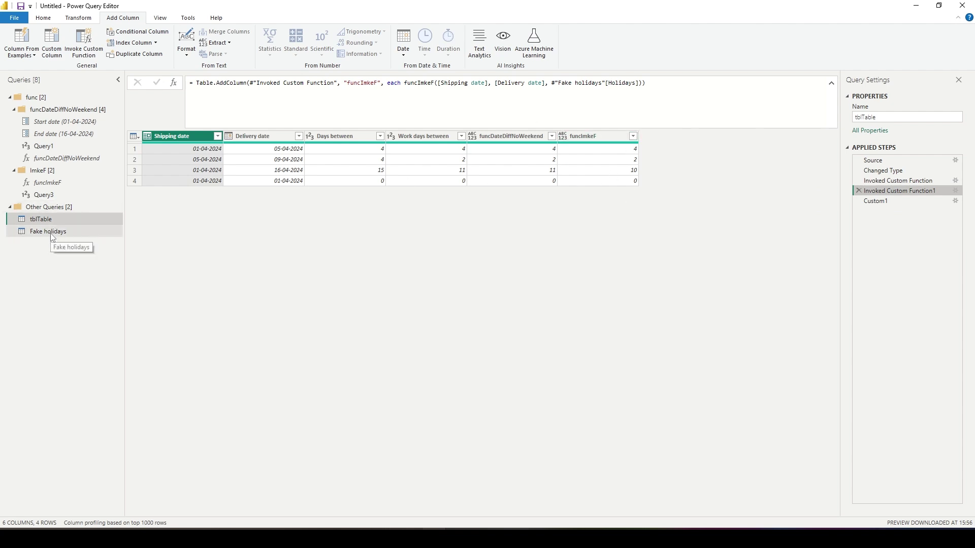
Compare the funcImkeF column's results between the Invoked Custom Function1 and Custom1 steps, checking the third row.
click(581, 172)
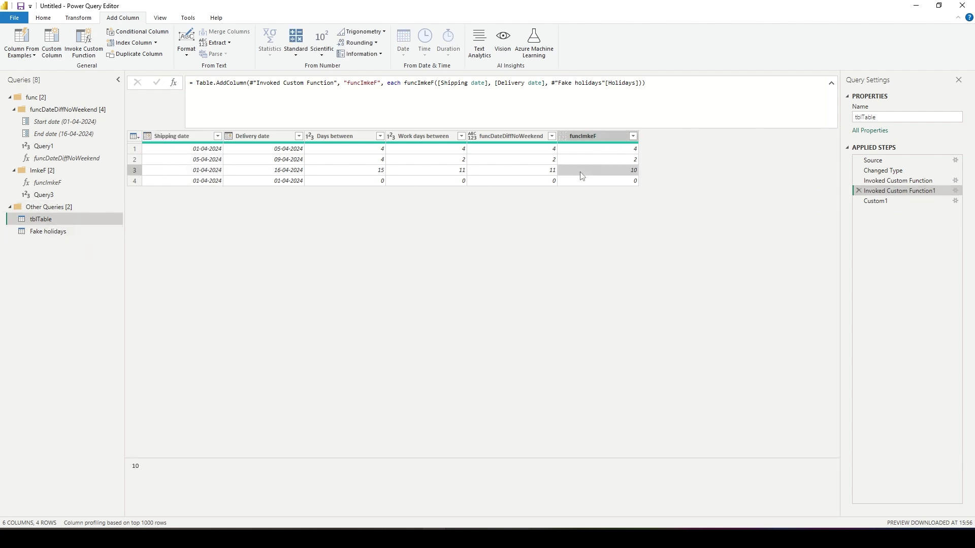
click(897, 202)
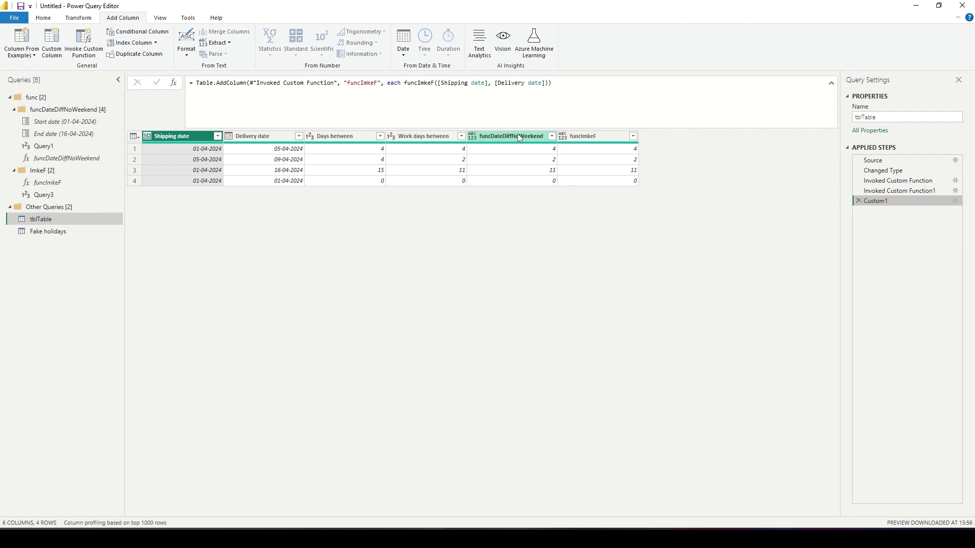
click(892, 192)
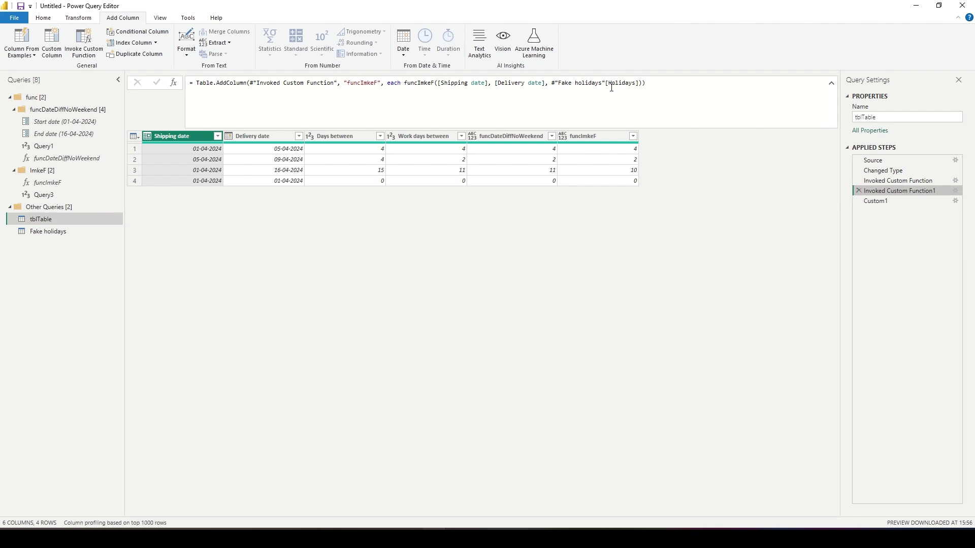
Open the source link in the funcImkeF code comment in the browser and review the Date.Networkdays article's description of the NETWORKDAYS function.
click(66, 158)
click(48, 182)
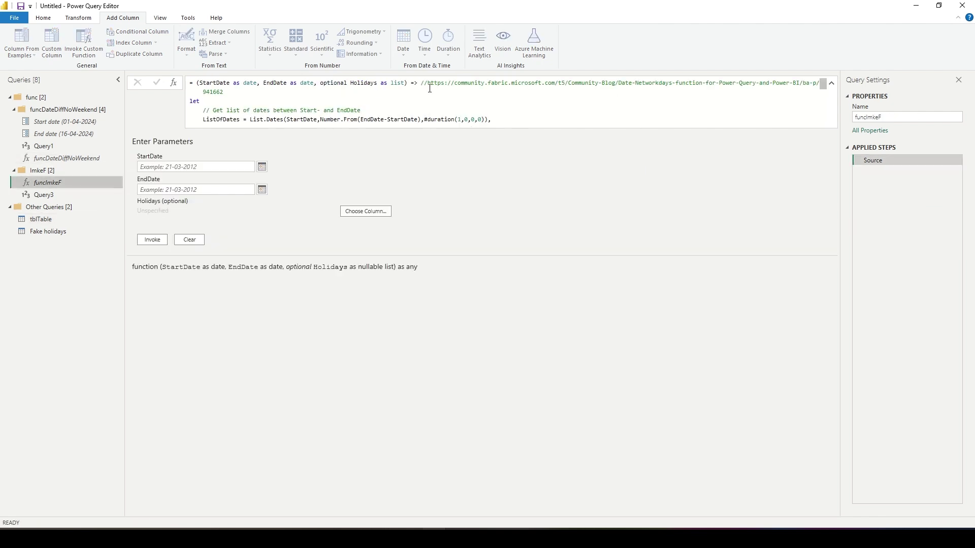
ctrl+click(428, 83)
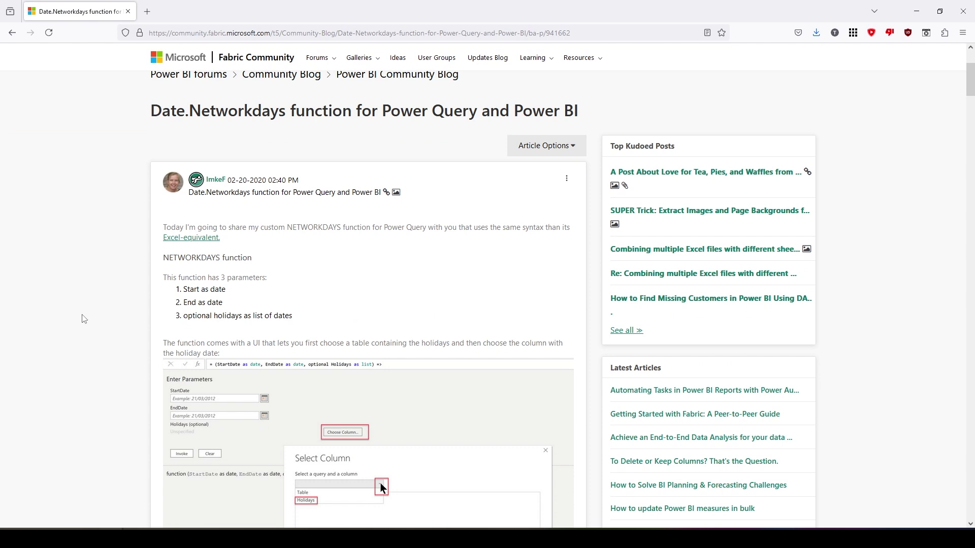
double_click(313, 227)
scroll(305, 254, down, 1)
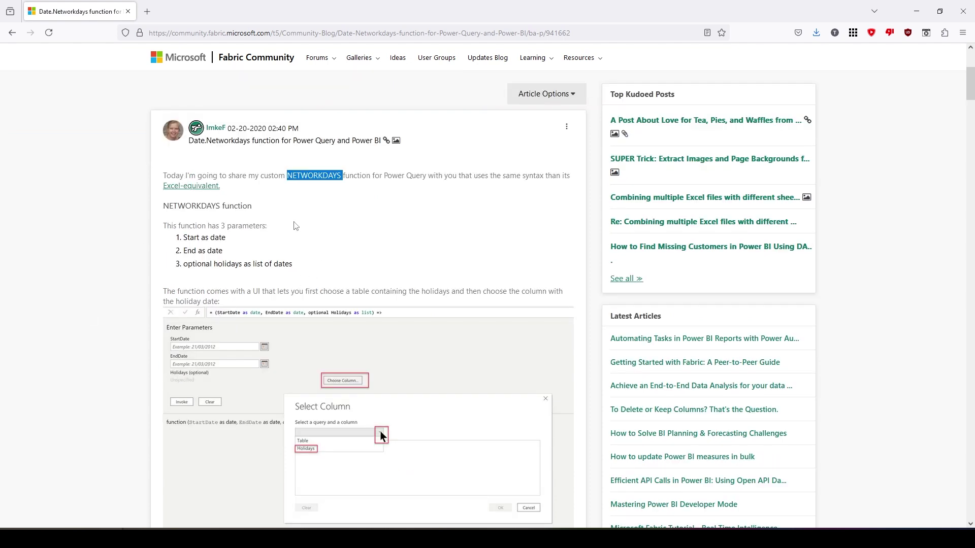